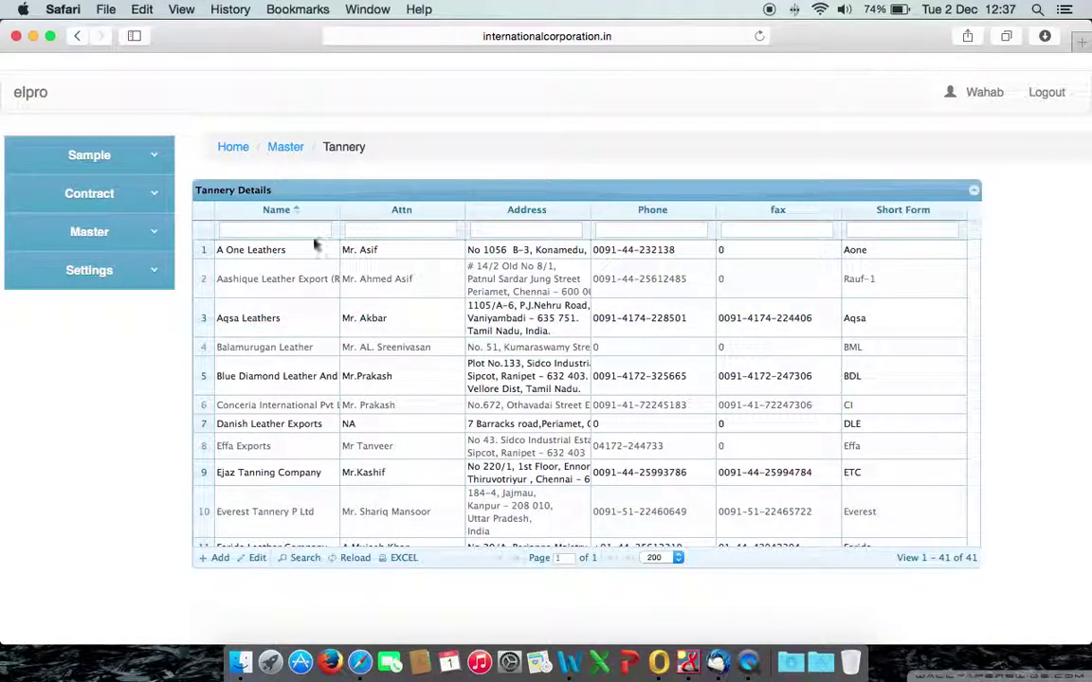
# Filter the tannery list by the name "A o", clear that filter, and filter by the contact person's name instead.
pyautogui.click(303, 231)
pyautogui.write('A o')
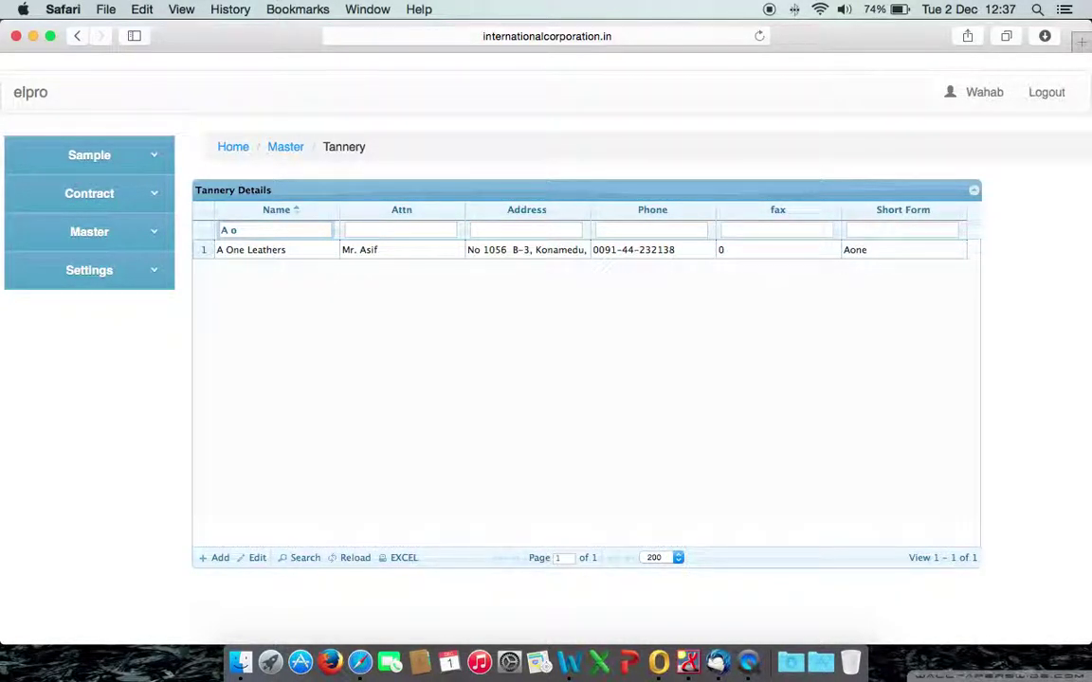
pyautogui.press('BackSpace')
pyautogui.press('Tab')
pyautogui.write('As')
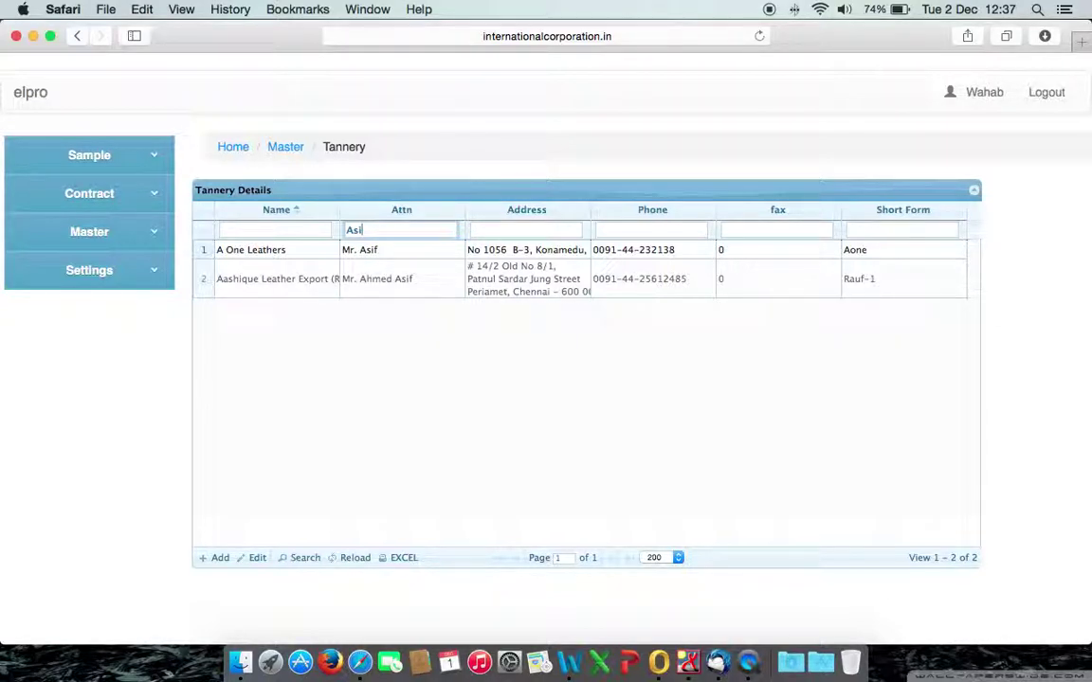
# Clear the contact filter, search the tanneries by address, and filter by the short form "Ao".
pyautogui.press('Tab')
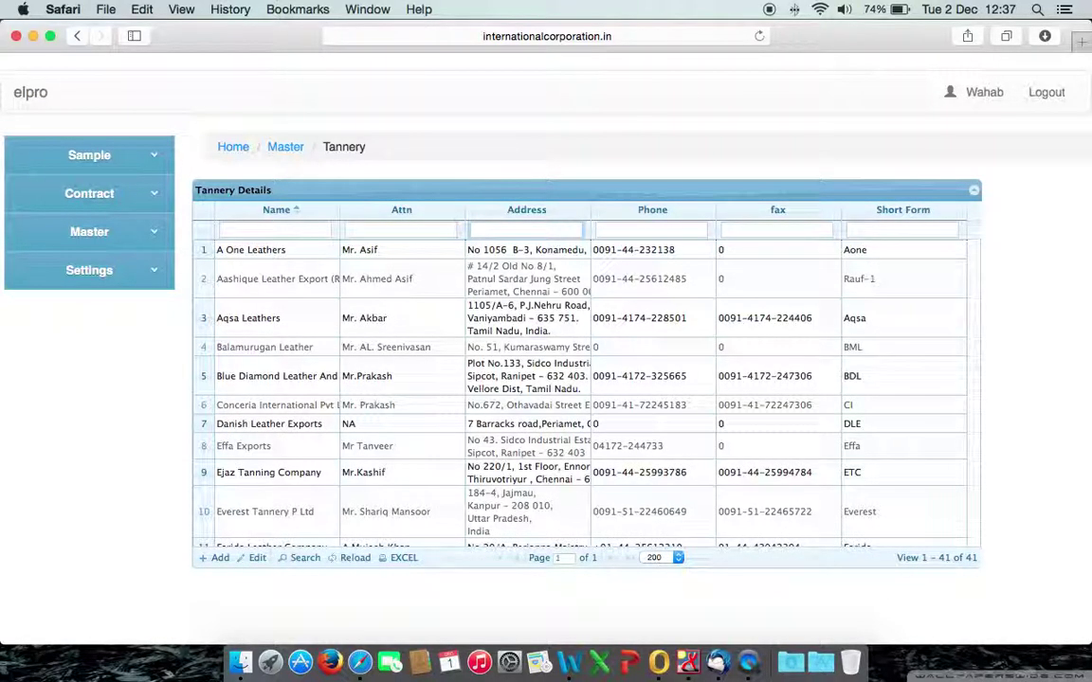
pyautogui.write('123')
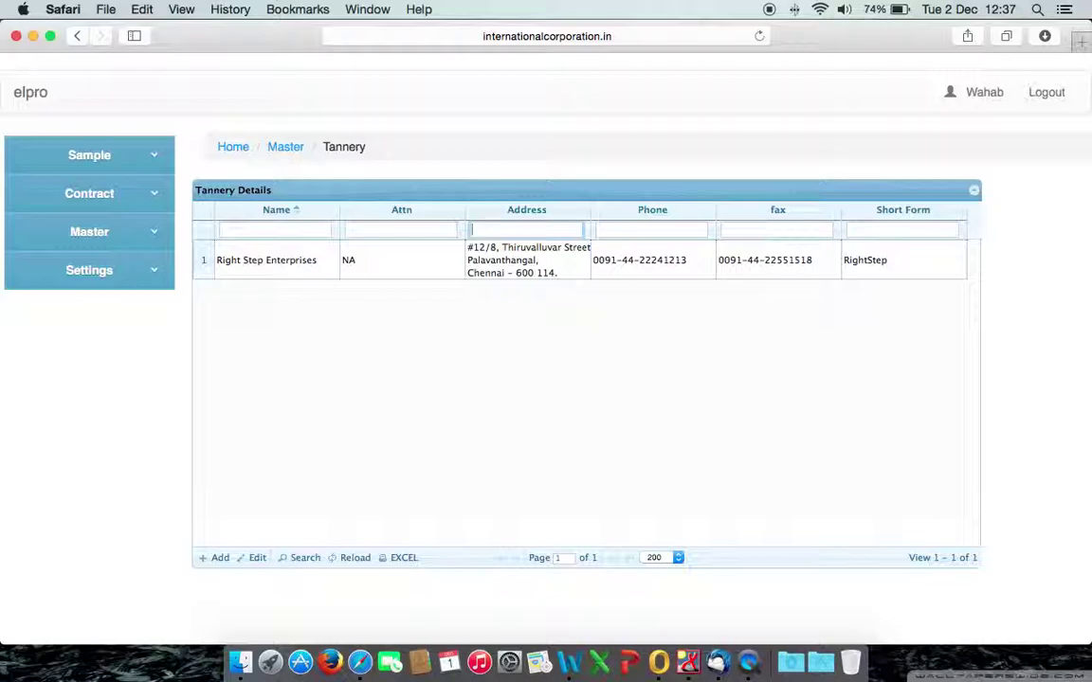
pyautogui.click(903, 231)
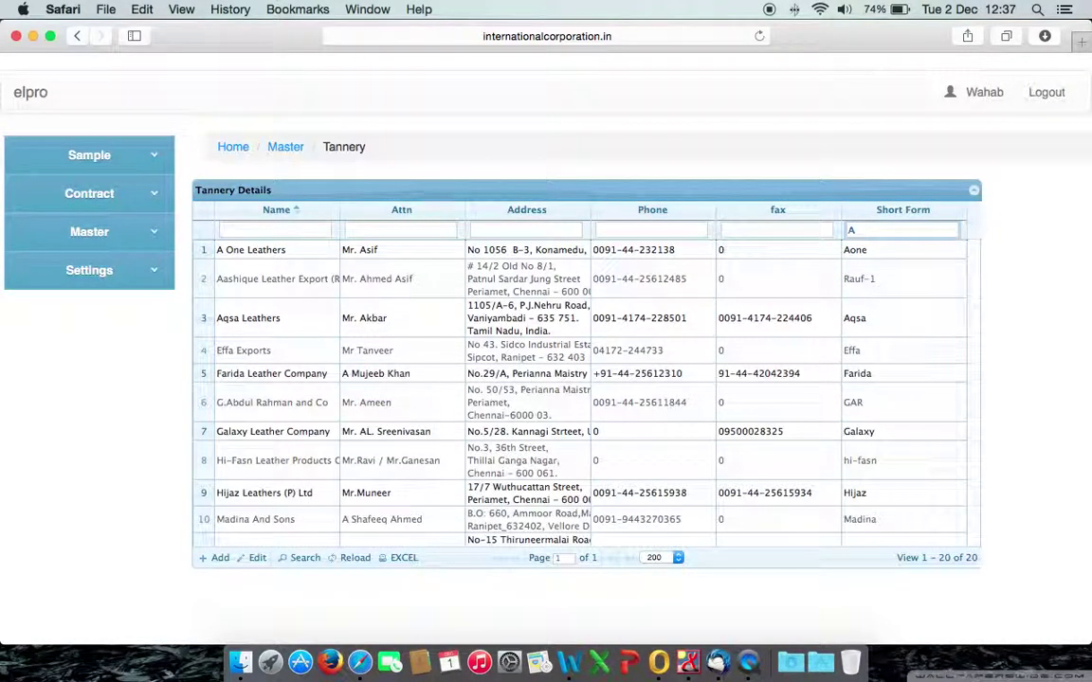
pyautogui.write('Ao')
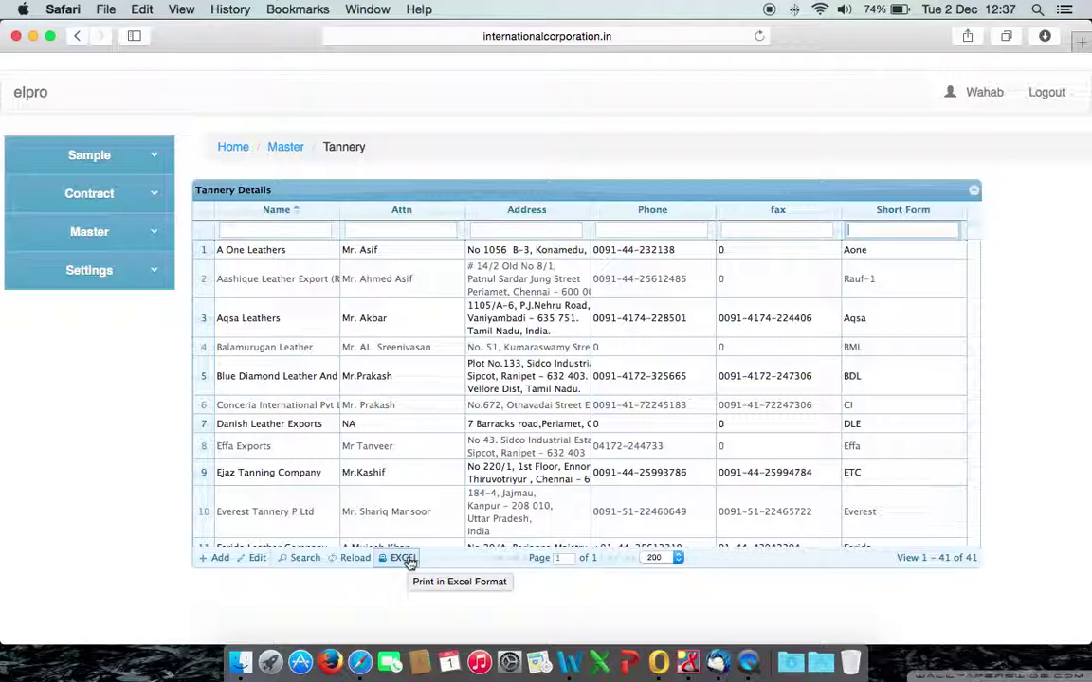
# Show 20 tannery records per page and browse through the list up to page 3.
pyautogui.click(677, 558)
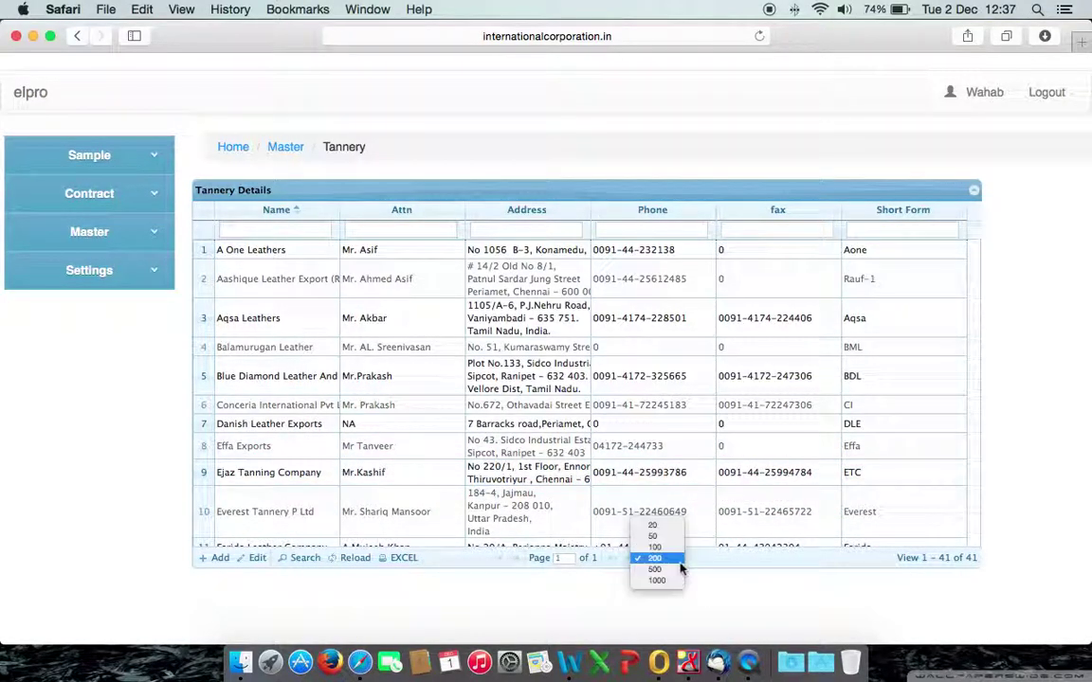
pyautogui.click(653, 525)
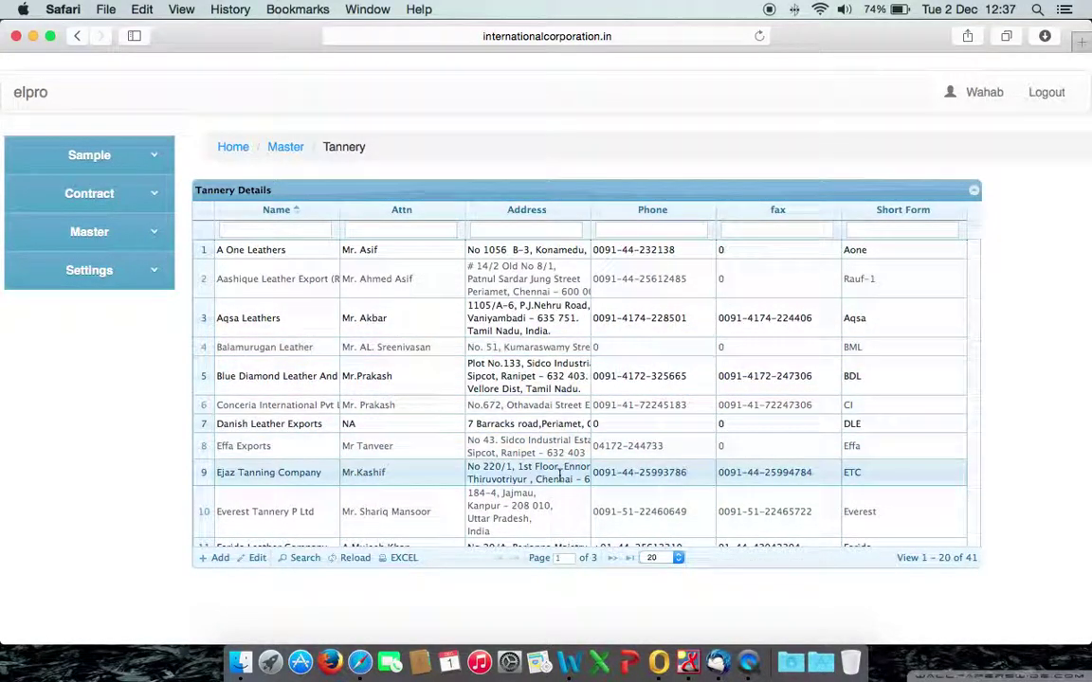
pyautogui.click(675, 425)
pyautogui.hscroll(5, 675, 425)
pyautogui.hscroll(-4, 546, 379)
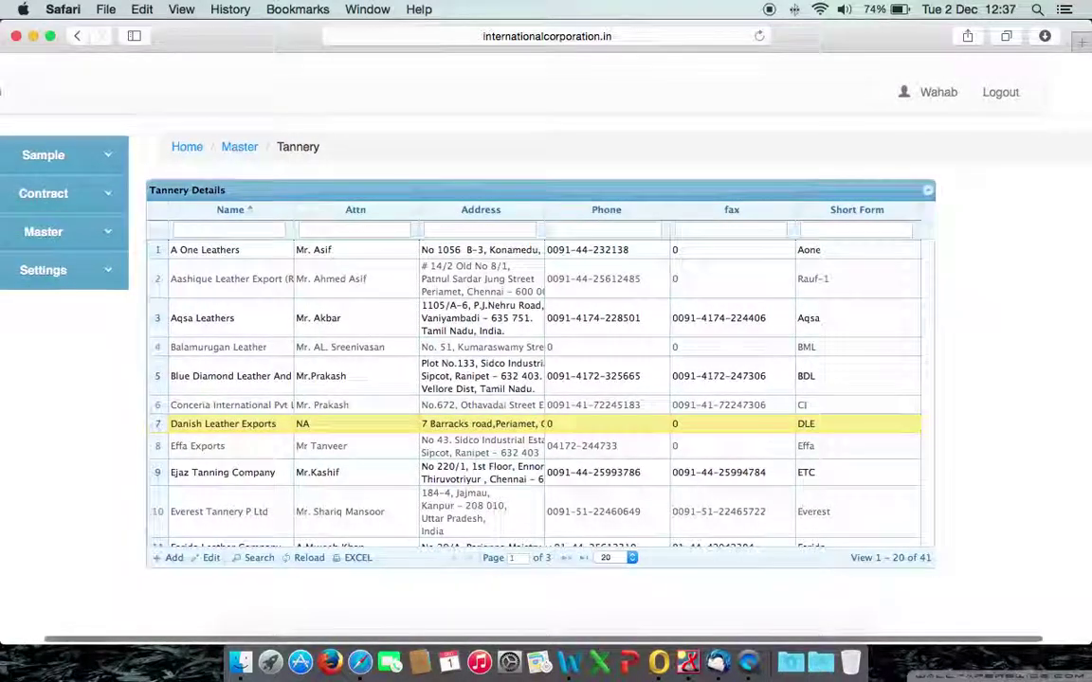
pyautogui.scroll(-10, 483, 393)
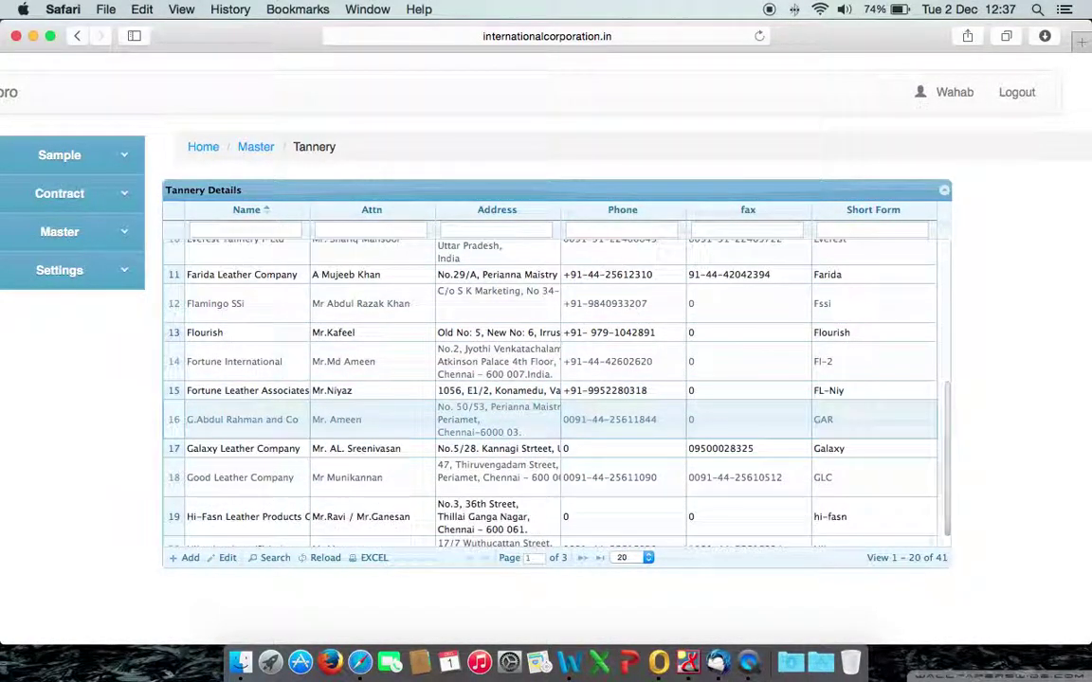
pyautogui.scroll(-1, 654, 422)
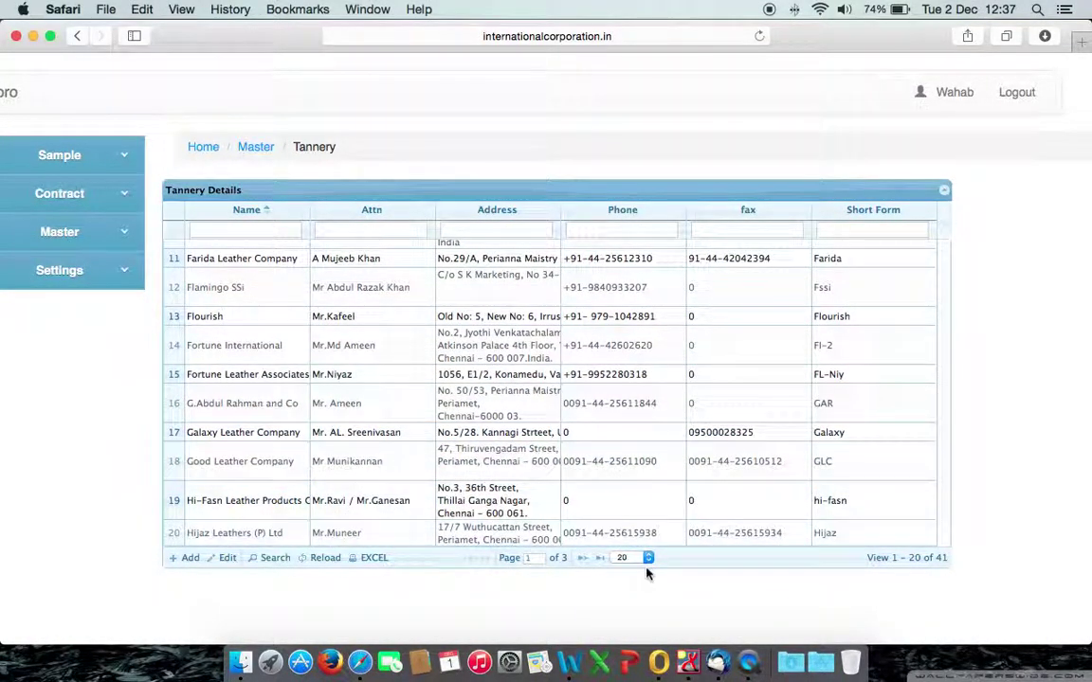
pyautogui.click(582, 559)
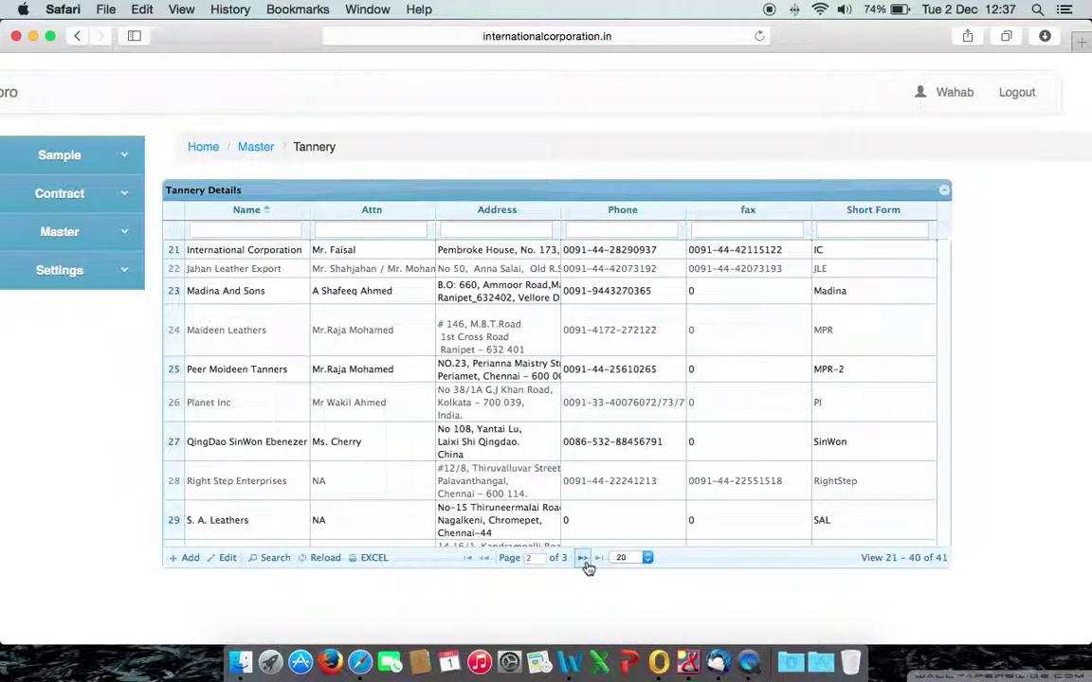
pyautogui.click(582, 561)
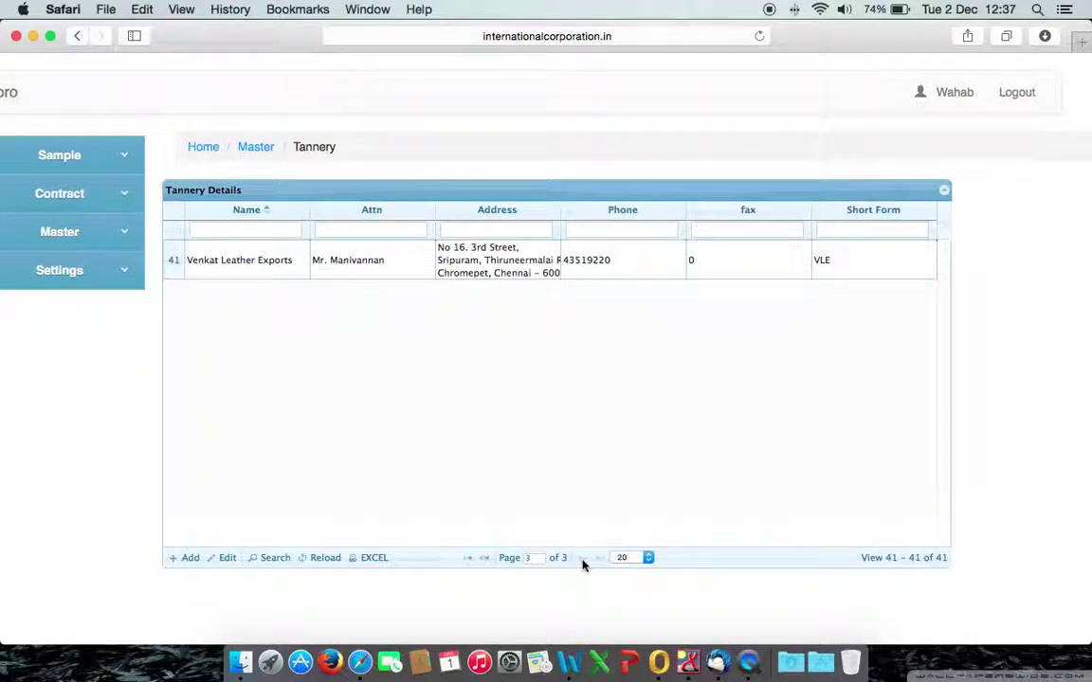
# Show 50 tannery records per page and go through the list to the last record.
pyautogui.click(649, 559)
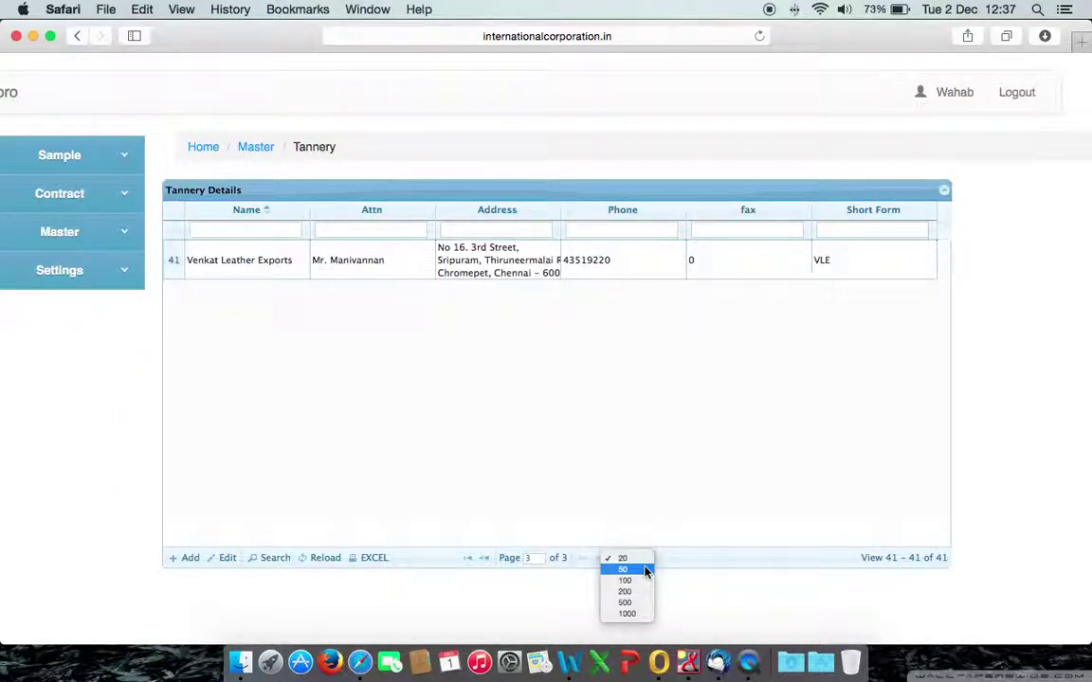
pyautogui.click(642, 570)
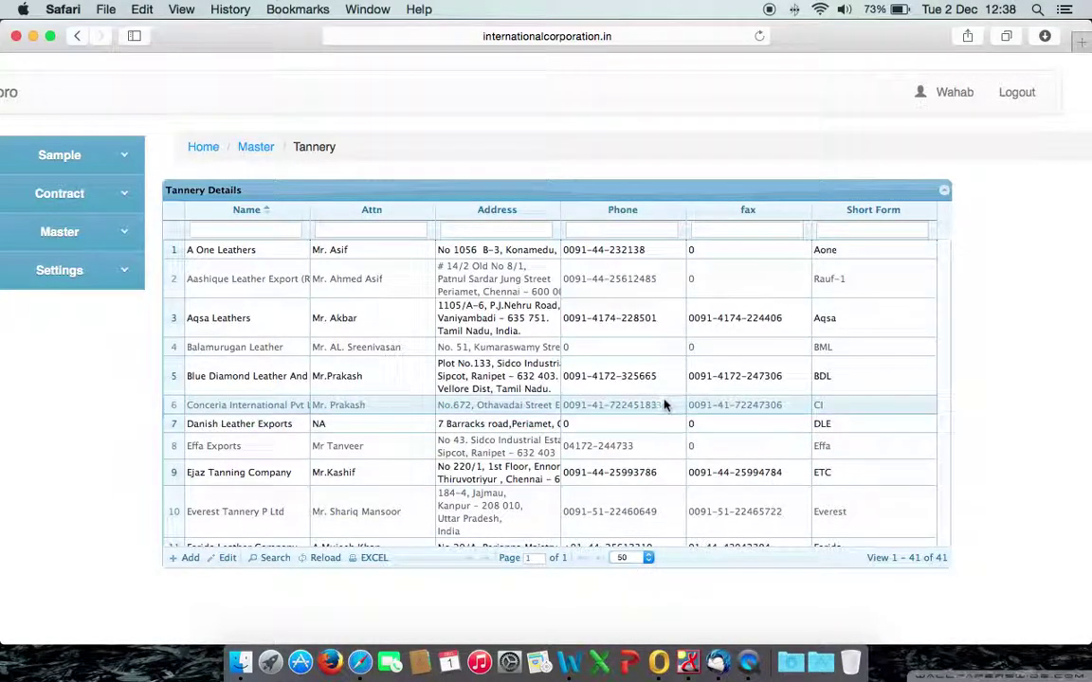
pyautogui.scroll(-6, 663, 406)
pyautogui.scroll(-12, 663, 398)
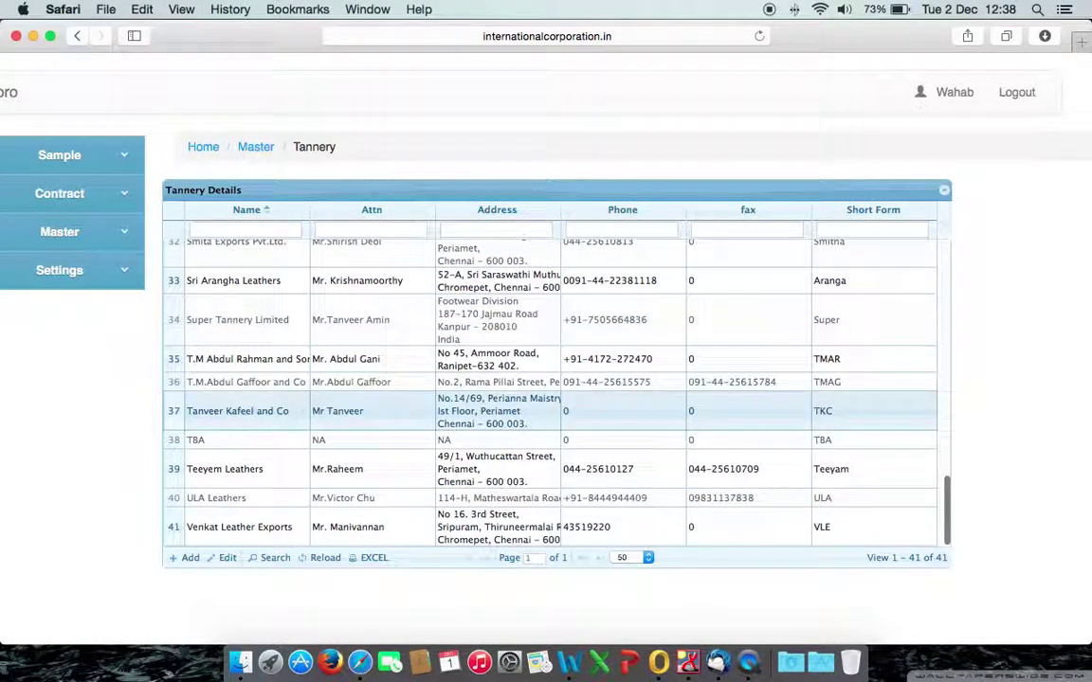
# Start a new tannery record named "Tannery A;" and try to submit it with the other fields empty.
pyautogui.click(186, 559)
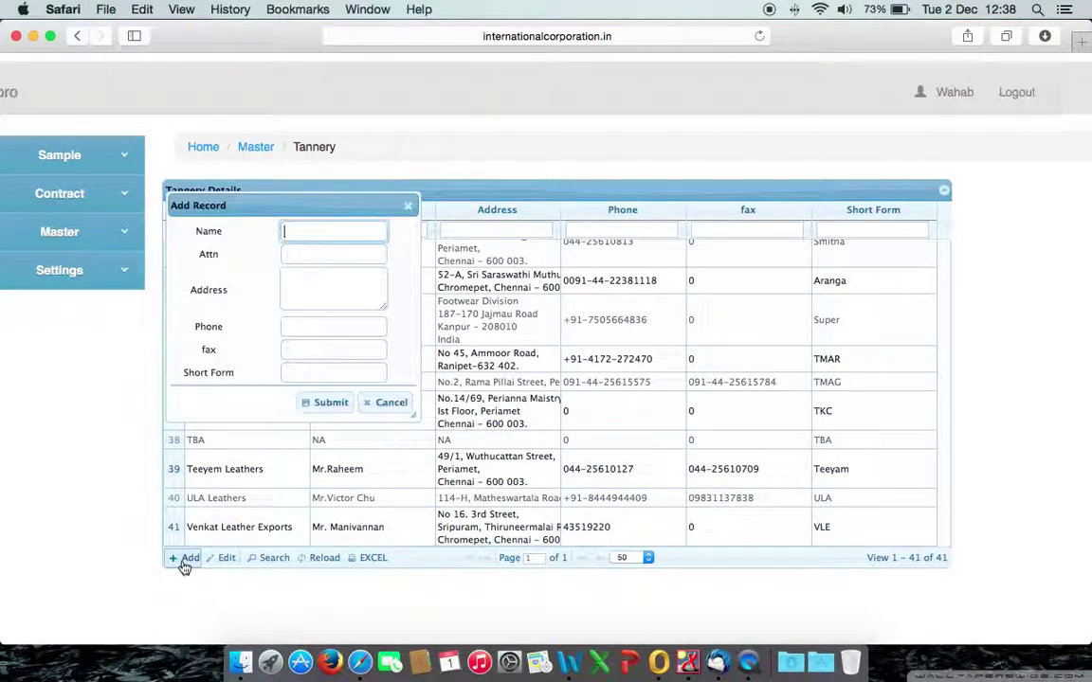
pyautogui.write('Ta')
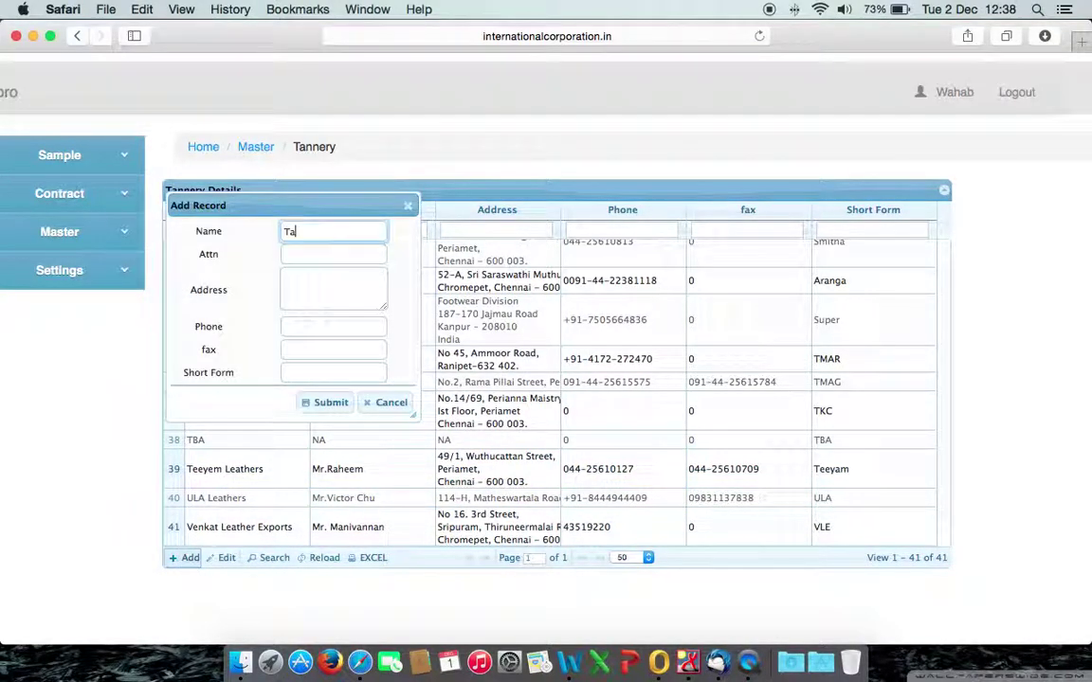
pyautogui.write('nnery A;')
pyautogui.press('Tab')
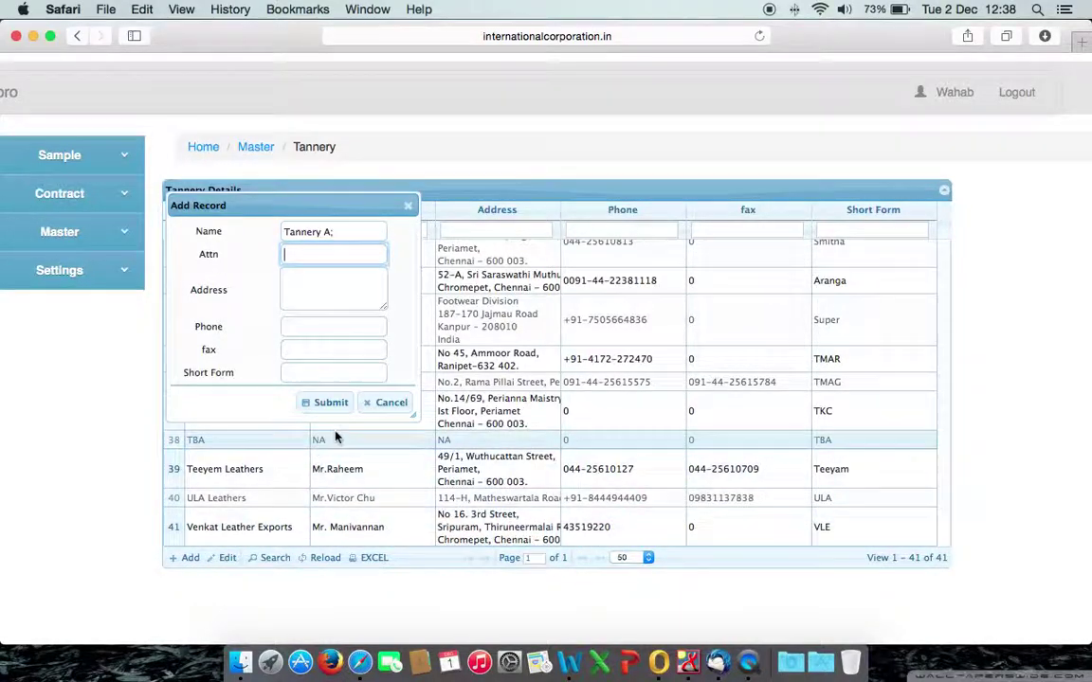
pyautogui.click(336, 406)
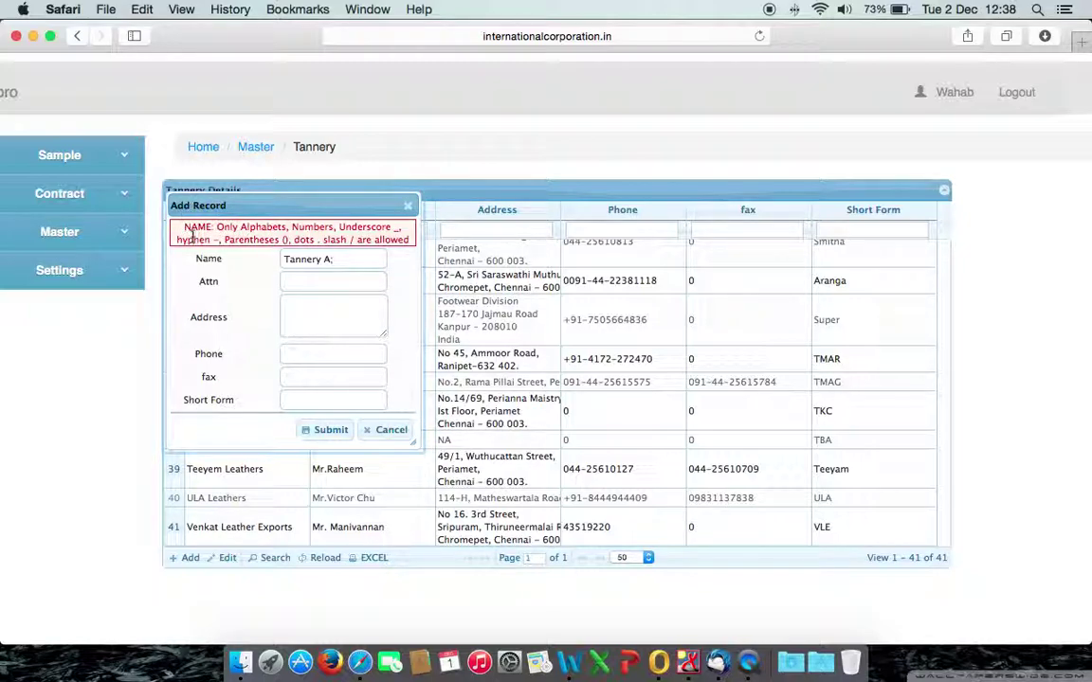
# Correct the new record's name to "Tannery A" and try to submit it with Attn left empty.
pyautogui.moveTo(183, 227); pyautogui.dragTo(219, 227)
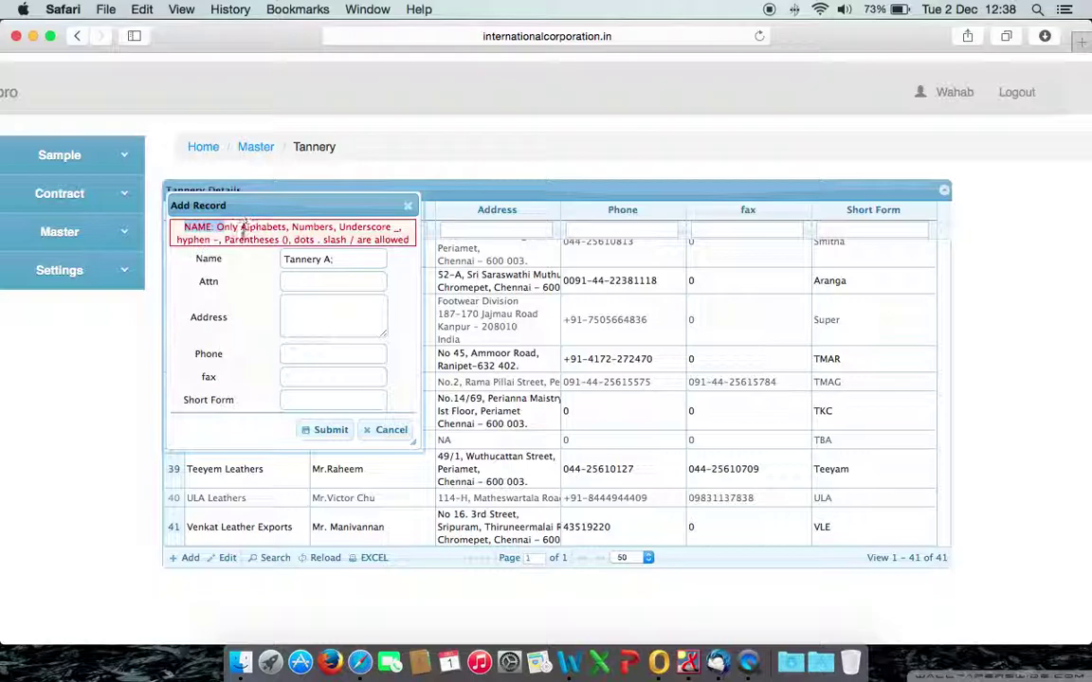
pyautogui.click(344, 261)
pyautogui.press('BackSpace')
pyautogui.press('Tab')
pyautogui.write('NA')
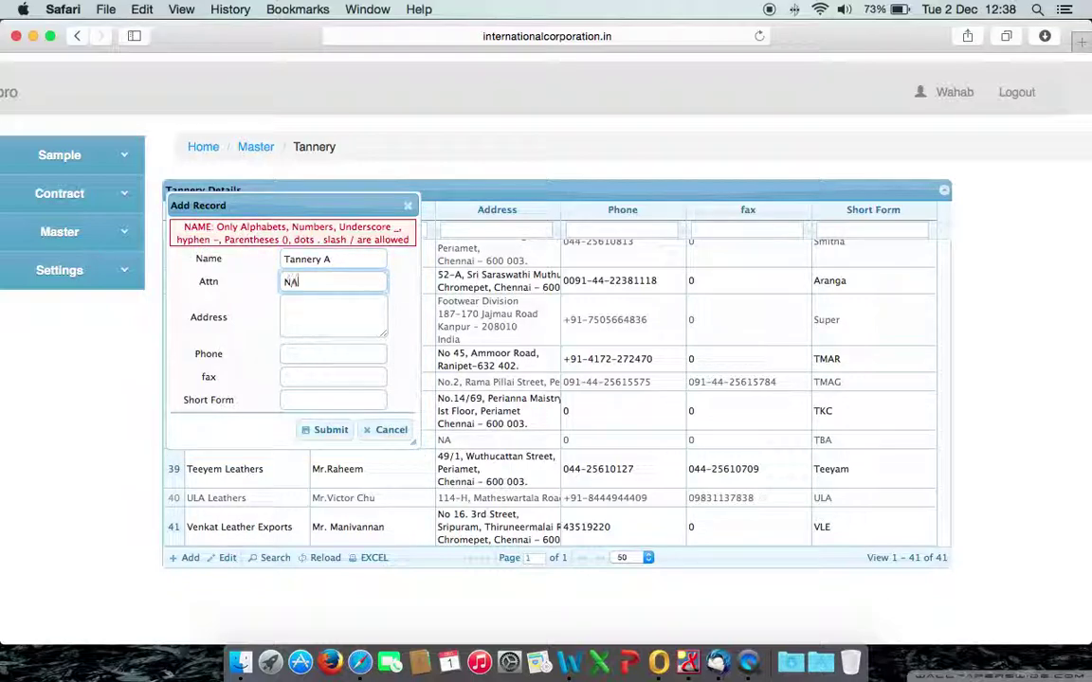
pyautogui.press('BackSpace')
pyautogui.press('BackSpace')
pyautogui.click(312, 430)
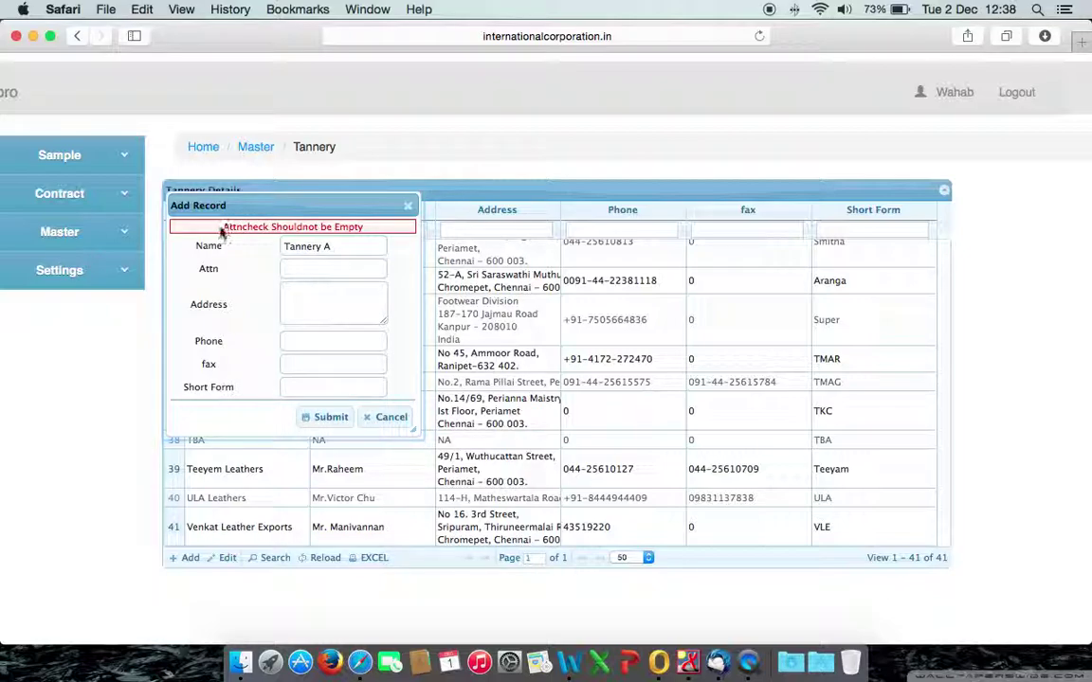
# Enter NA as the record's Attn and try to submit it with the address left empty.
pyautogui.moveTo(225, 223); pyautogui.dragTo(244, 230)
pyautogui.click(273, 226)
pyautogui.moveTo(273, 225); pyautogui.dragTo(374, 226)
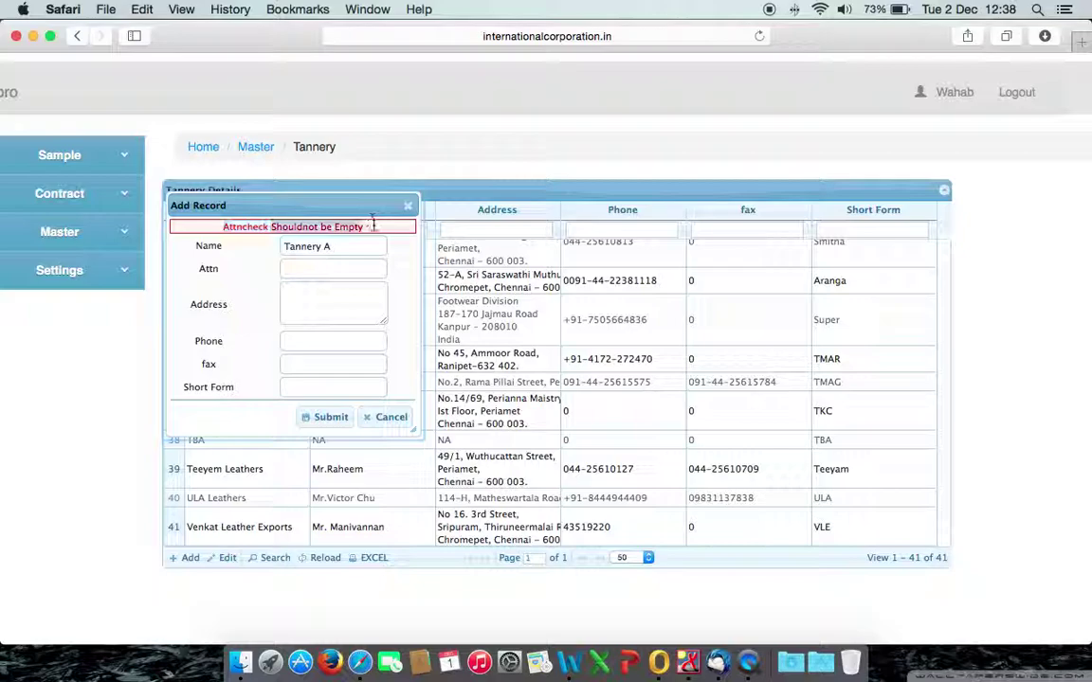
pyautogui.click(323, 266)
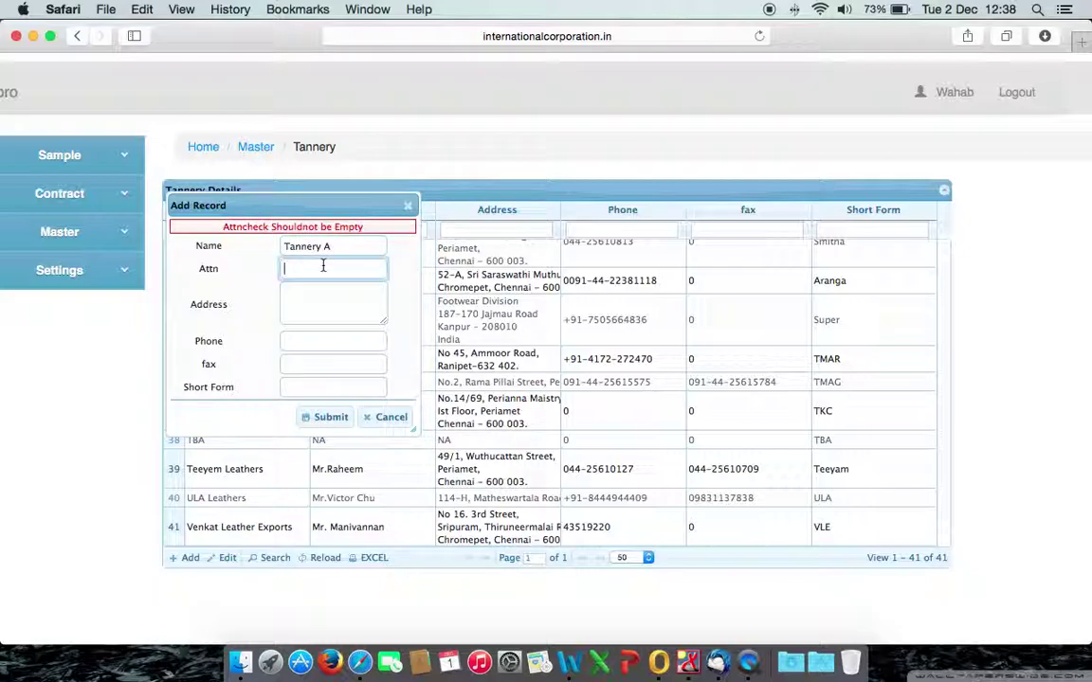
pyautogui.write('NA')
pyautogui.click(295, 303)
pyautogui.click(322, 418)
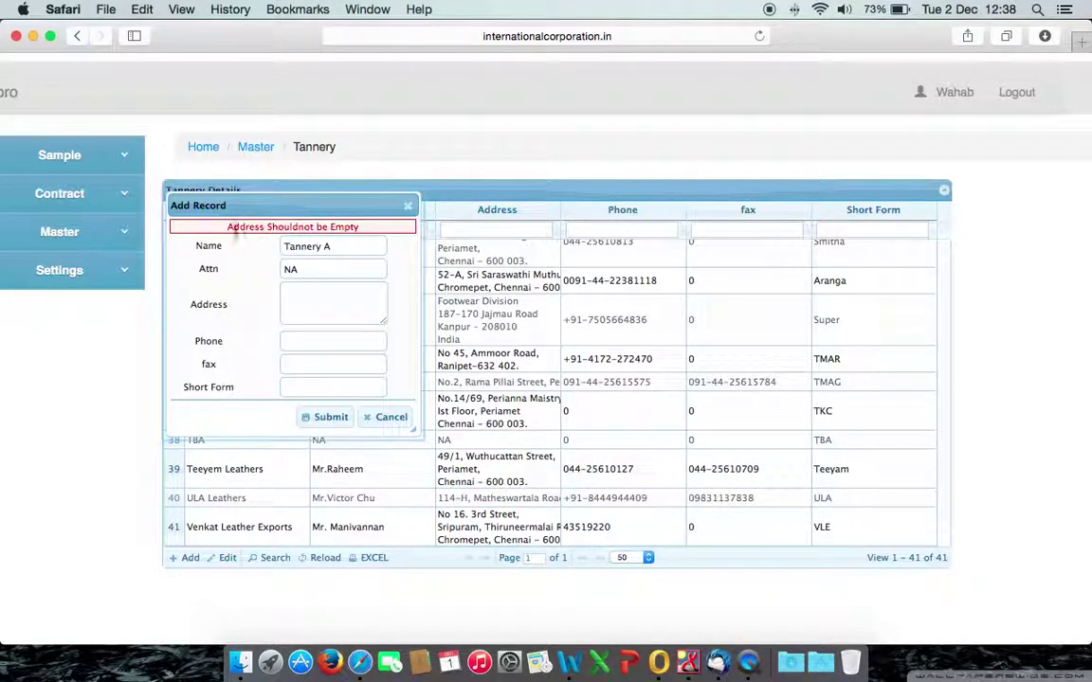
# Enter the tannery's two-line postal address with an asterisk before the second line and try to submit the record.
pyautogui.moveTo(227, 227); pyautogui.dragTo(263, 230)
pyautogui.click(327, 294)
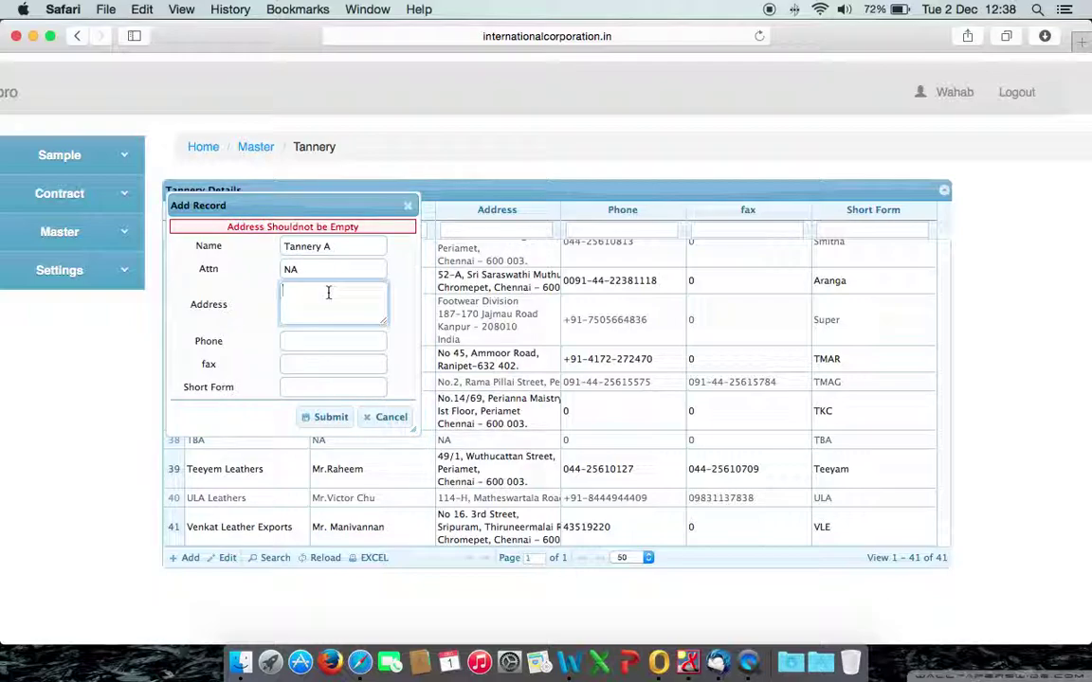
pyautogui.write('No 45, ABC Street Aladur, Ch')
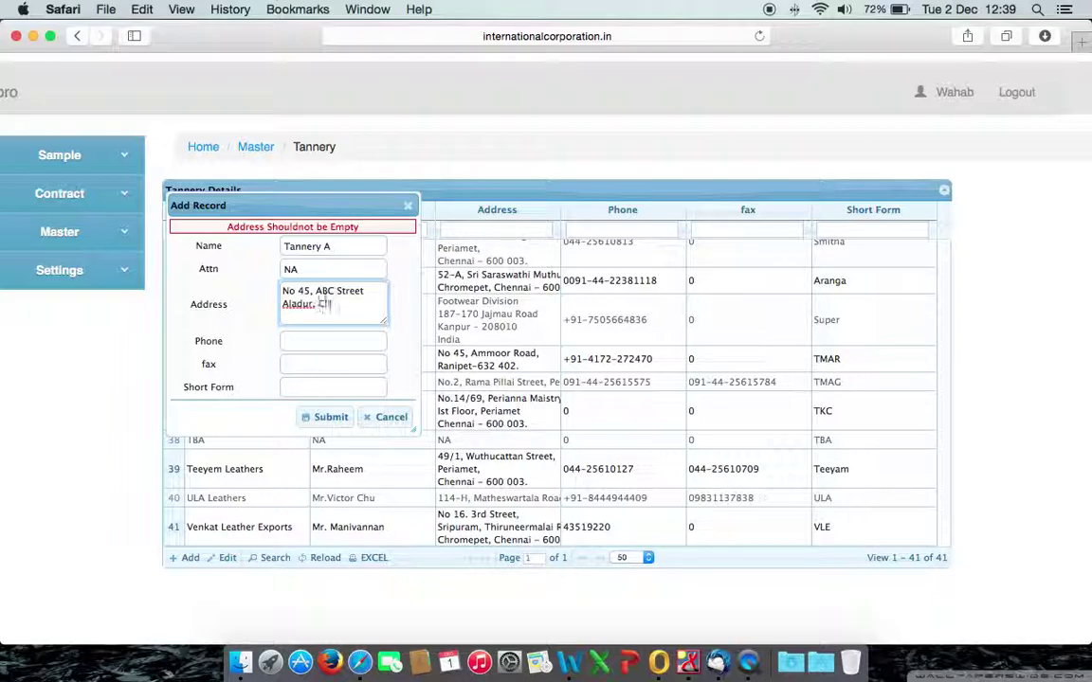
pyautogui.write('ennai -16.')
pyautogui.click(296, 307)
pyautogui.write('n')
pyautogui.click(366, 291)
pyautogui.press('Return')
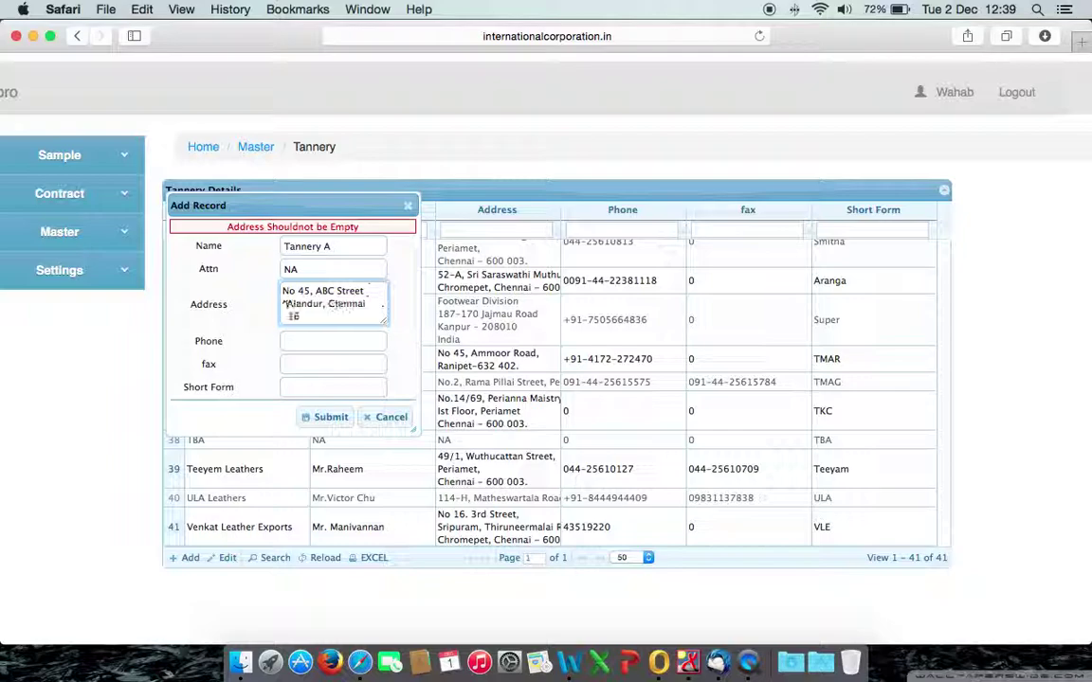
pyautogui.click(322, 417)
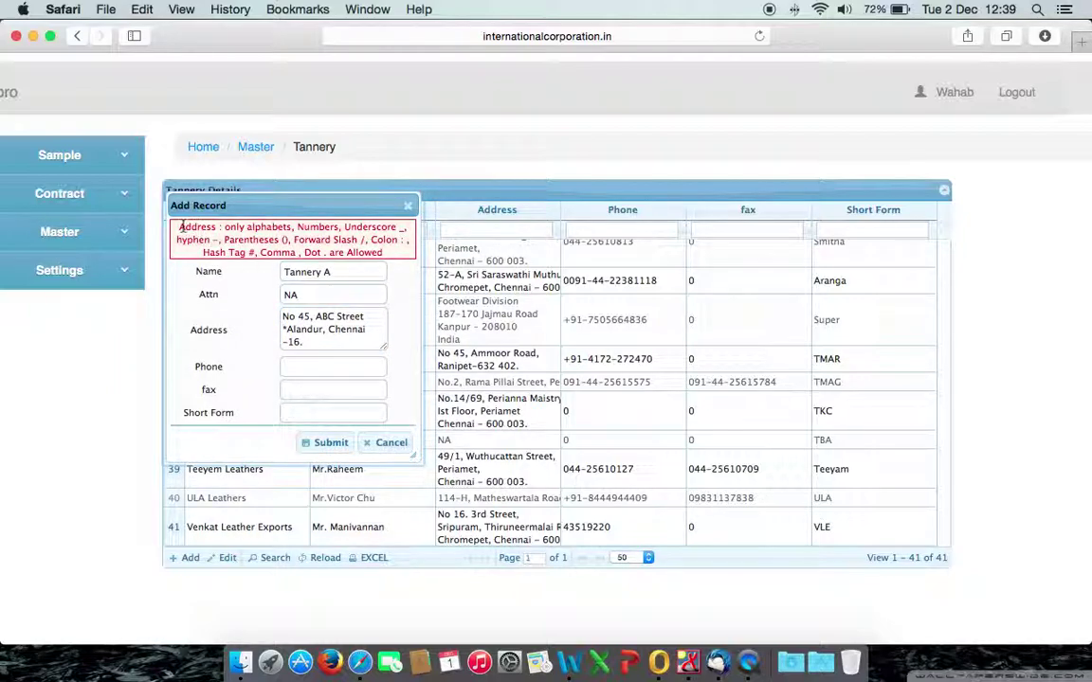
# Remove the asterisk from the address, enter a phone number with an area code only, and try to submit the record.
pyautogui.moveTo(180, 227); pyautogui.dragTo(221, 224)
pyautogui.click(287, 326)
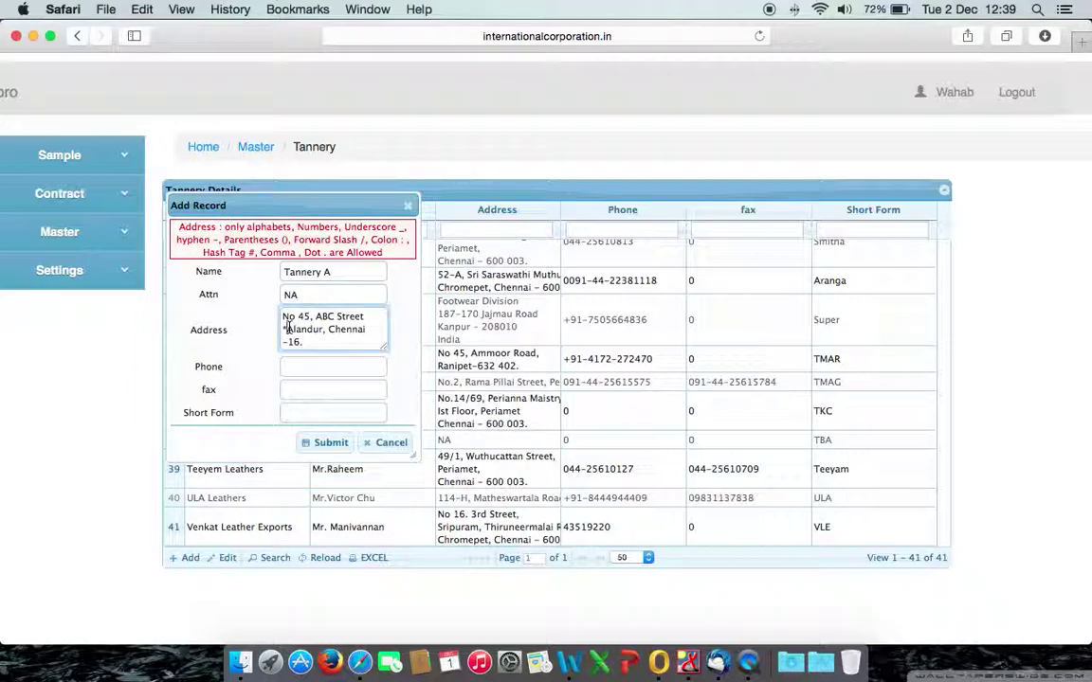
pyautogui.press('BackSpace')
pyautogui.press('Tab')
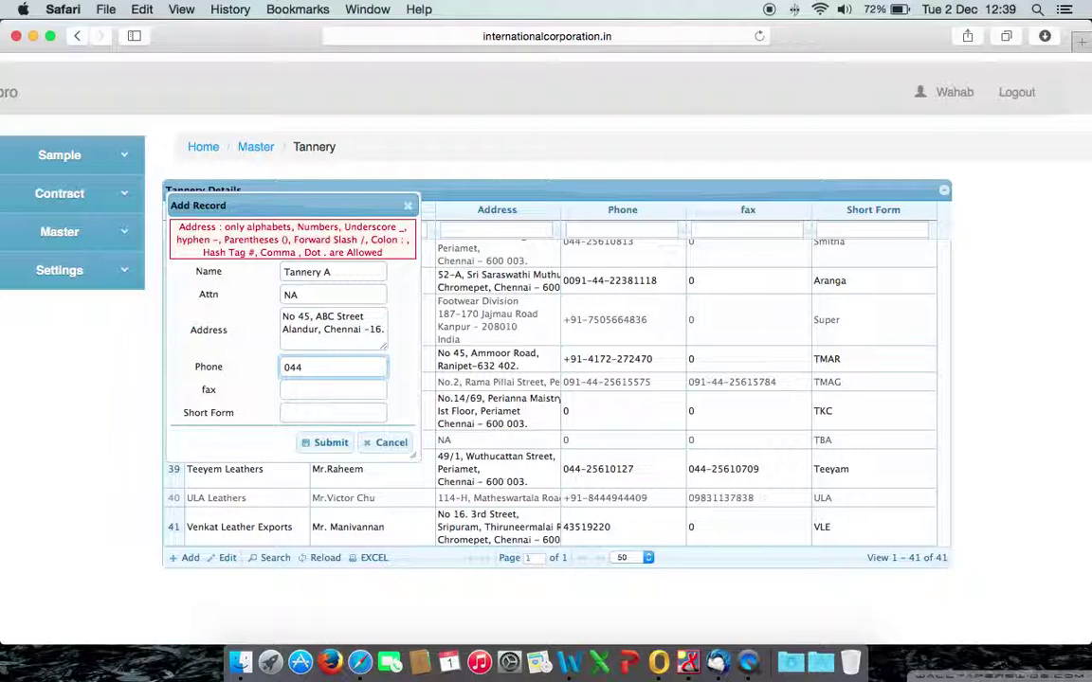
pyautogui.write('12312312')
pyautogui.click(310, 443)
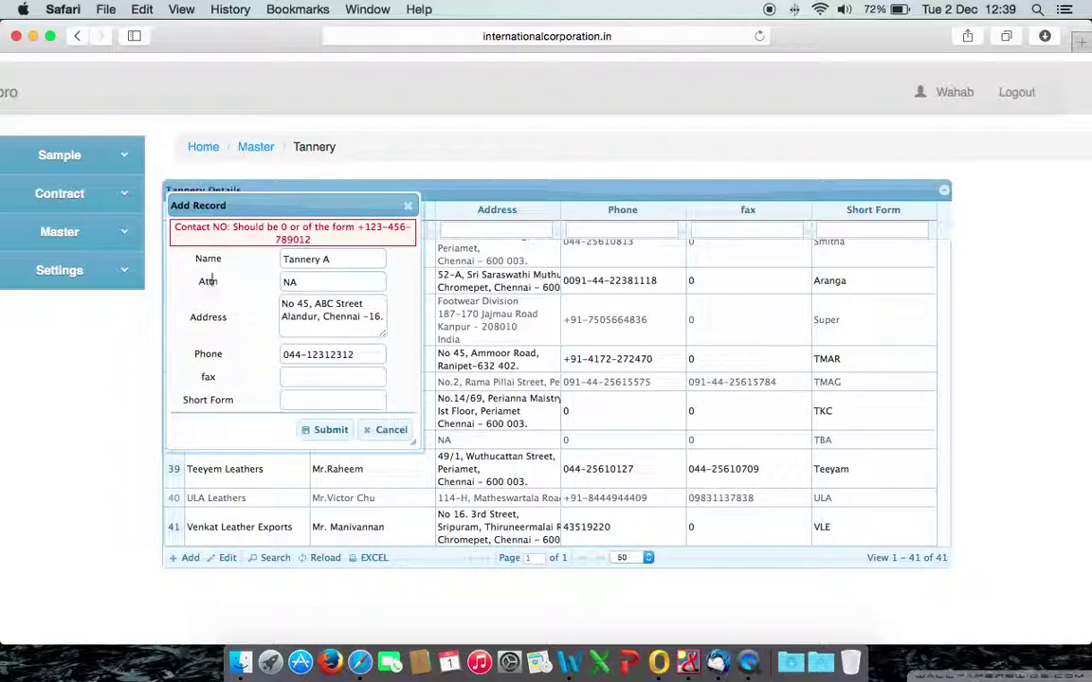
# Replace the new record's phone number with 0 and try to submit the record with the fax left empty.
pyautogui.moveTo(173, 226); pyautogui.dragTo(228, 228)
pyautogui.click(283, 226)
pyautogui.moveTo(358, 226); pyautogui.dragTo(312, 240)
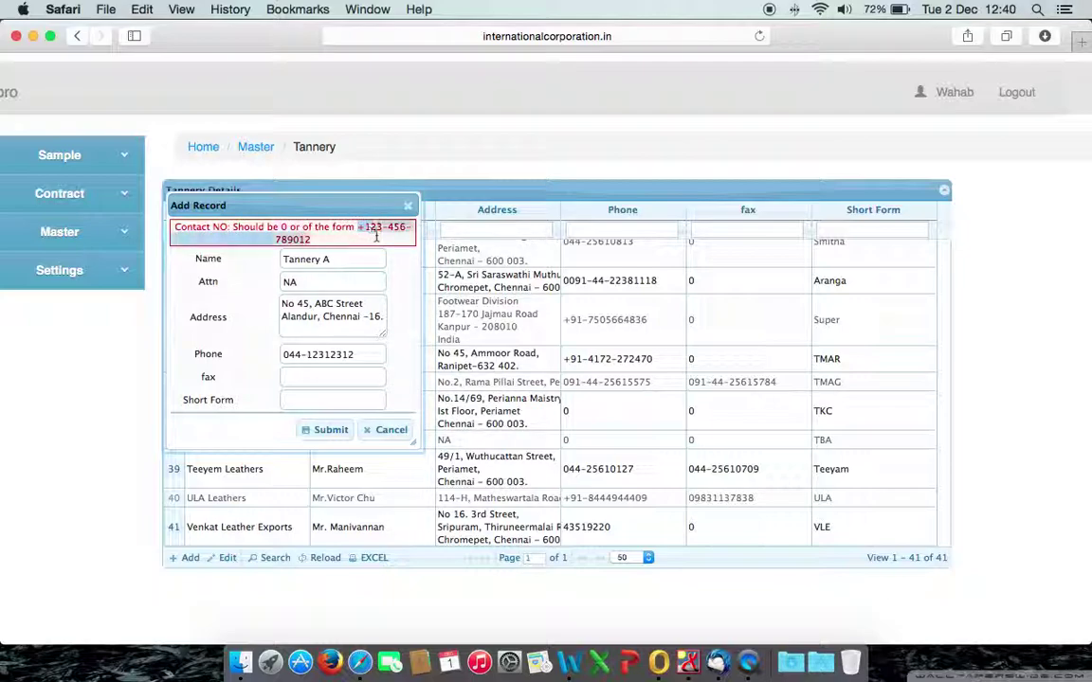
pyautogui.click(349, 355)
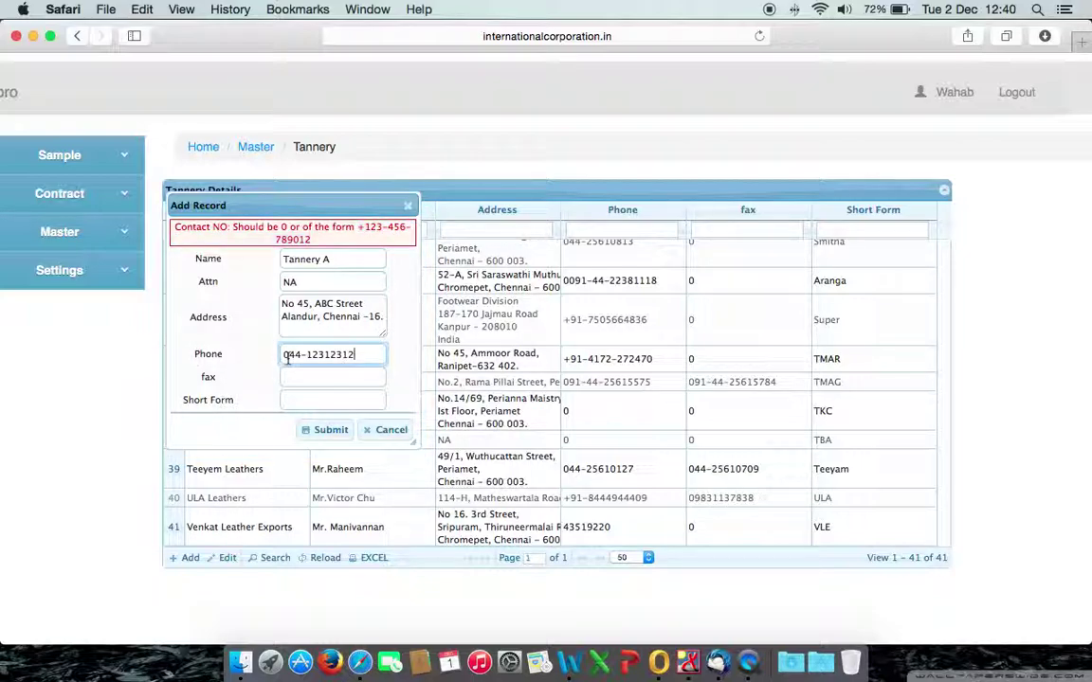
pyautogui.press('BackSpace')
pyautogui.press('BackSpace')
pyautogui.press('BackSpace')
pyautogui.press('BackSpace')
pyautogui.press('BackSpace')
pyautogui.press('BackSpace')
pyautogui.press('BackSpace')
pyautogui.press('BackSpace')
pyautogui.press('BackSpace')
pyautogui.press('BackSpace')
pyautogui.press('BackSpace')
pyautogui.press('BackSpace')
pyautogui.write('0')
pyautogui.press('Tab')
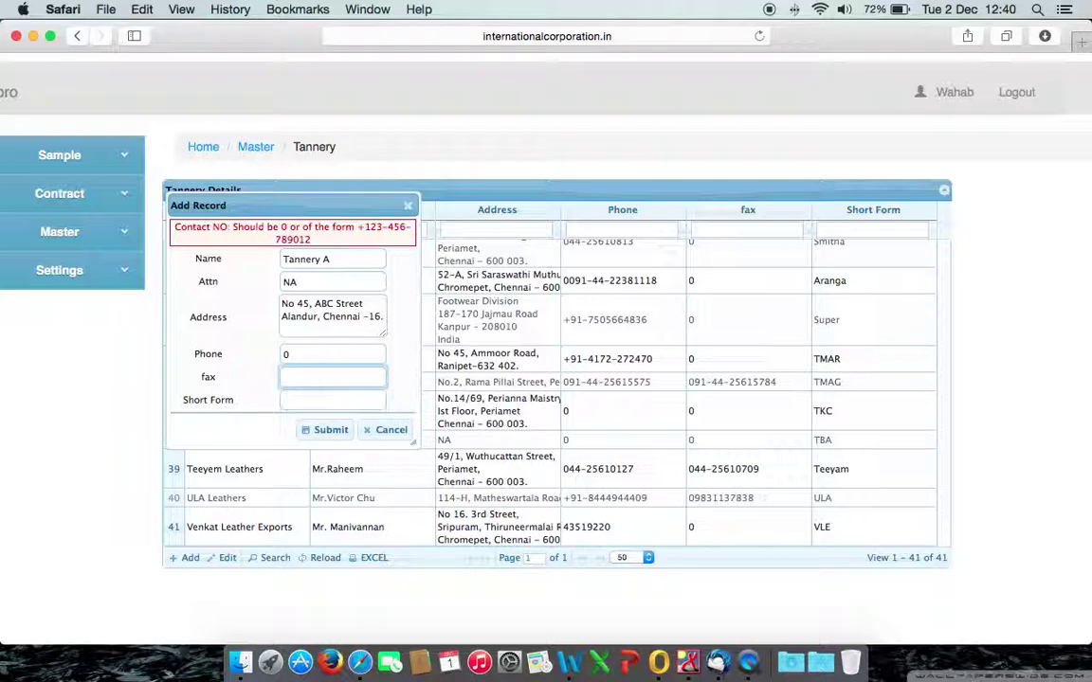
pyautogui.click(320, 431)
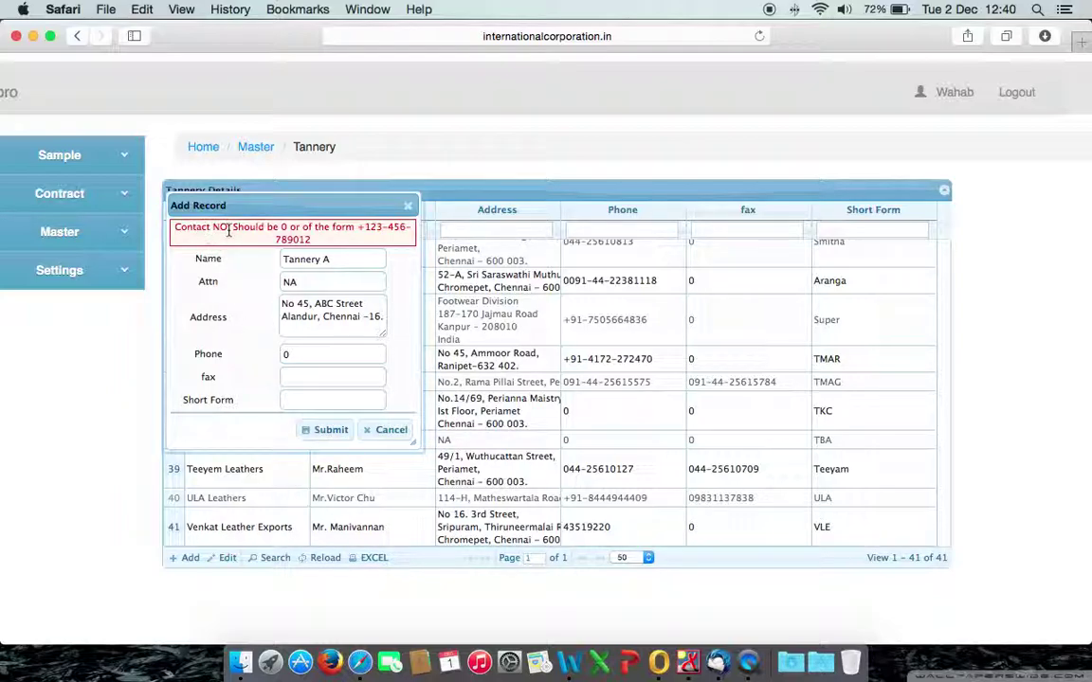
# Enter 0 as the record's fax and try to submit it with the short form left empty.
pyautogui.click(295, 371)
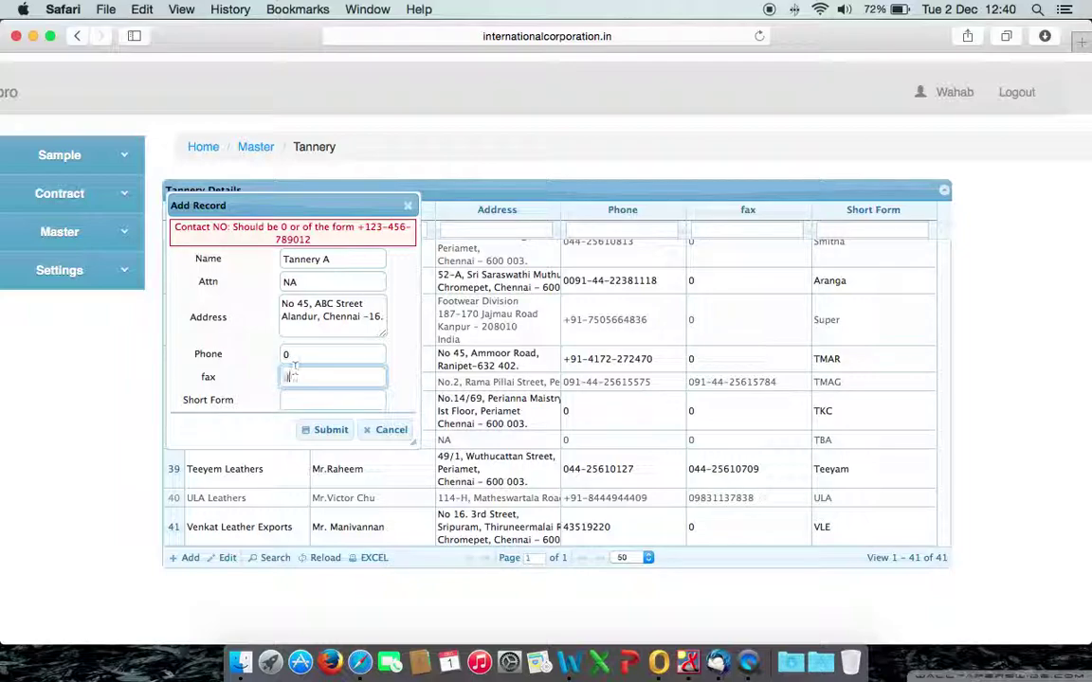
pyautogui.click(306, 396)
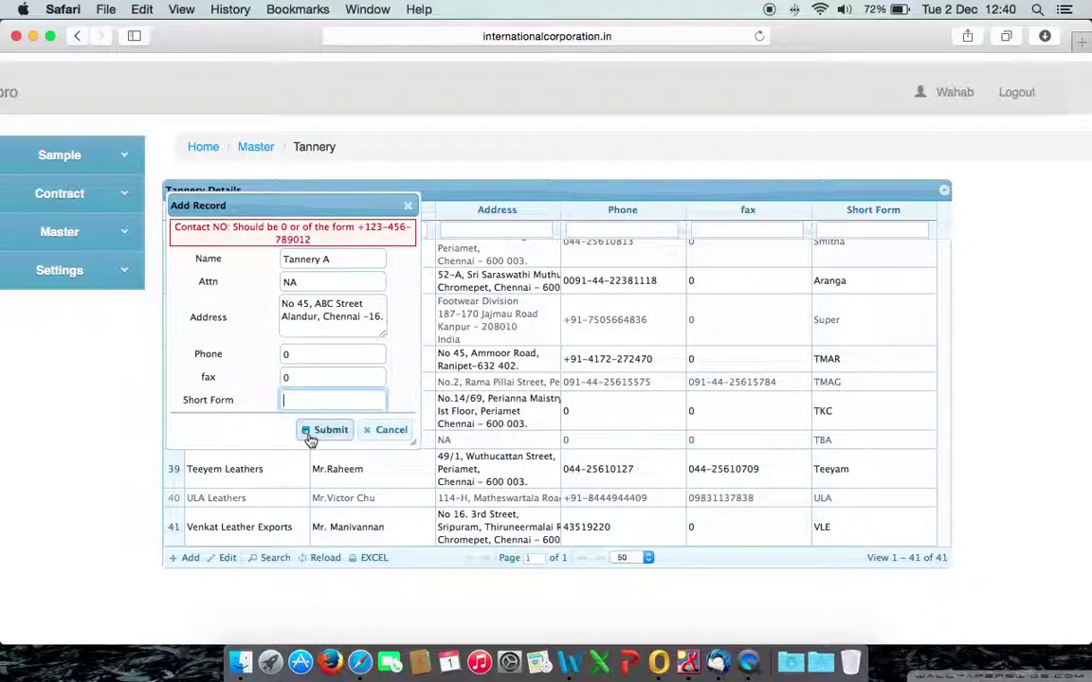
pyautogui.click(309, 434)
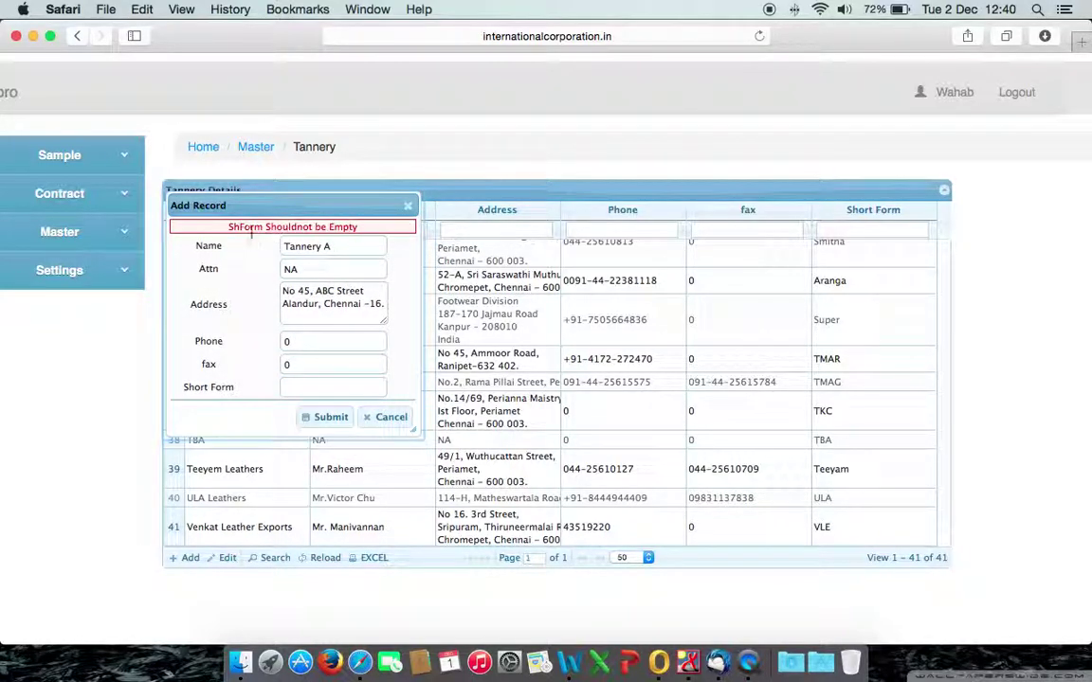
# Enter "tana" as the record's short form, submit the record and close the Add Record form.
pyautogui.moveTo(231, 226); pyautogui.dragTo(262, 227)
pyautogui.click(302, 363)
pyautogui.click(300, 395)
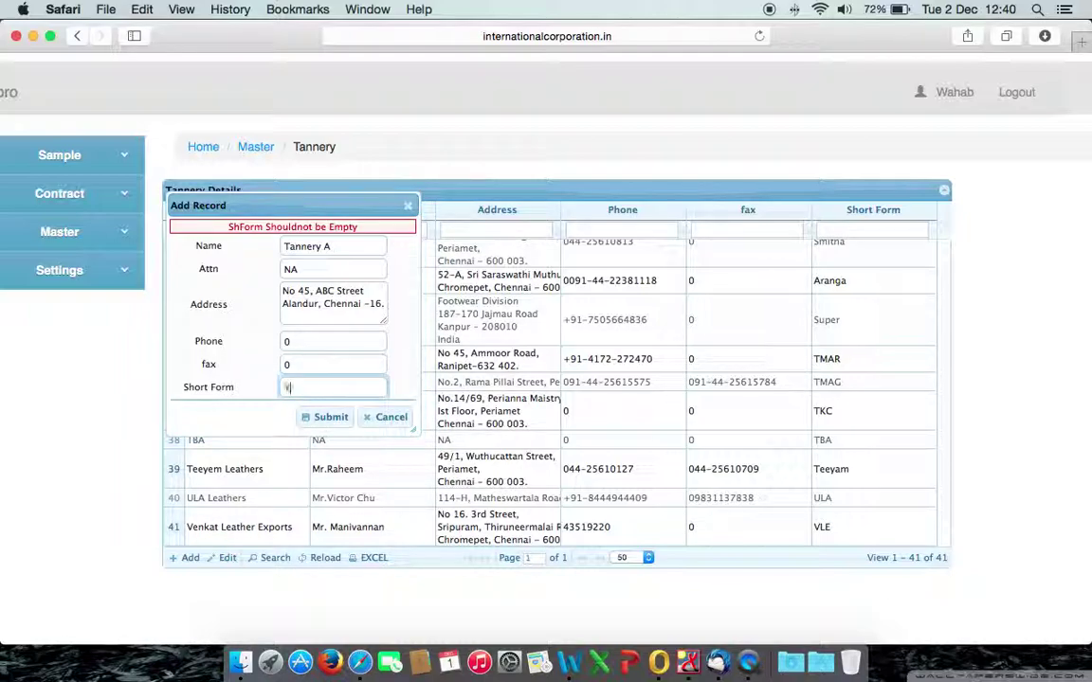
pyautogui.write('tana')
pyautogui.click(324, 417)
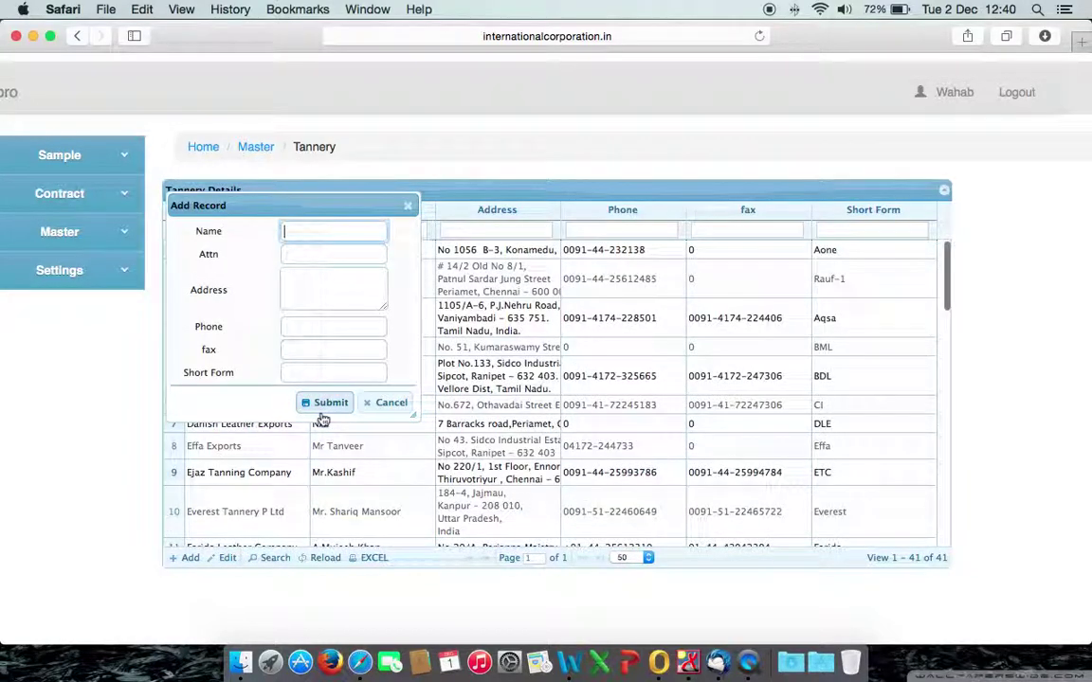
pyautogui.click(407, 207)
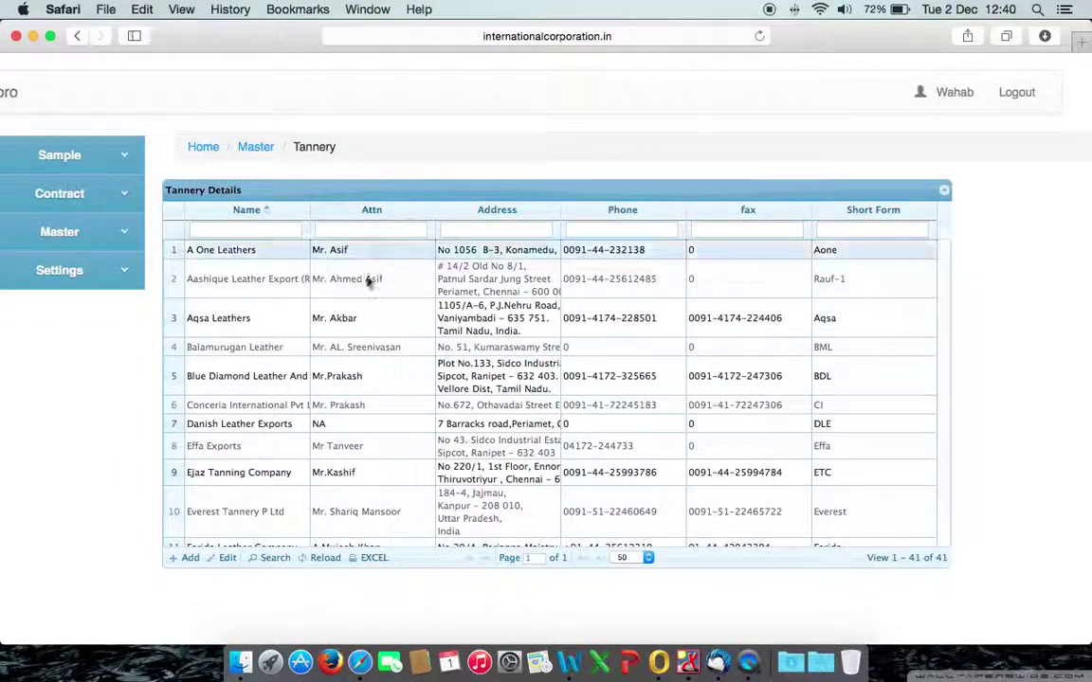
# Filter the reloaded tannery list by the name "tannery A" and open the Tannery A record for editing.
pyautogui.click(323, 558)
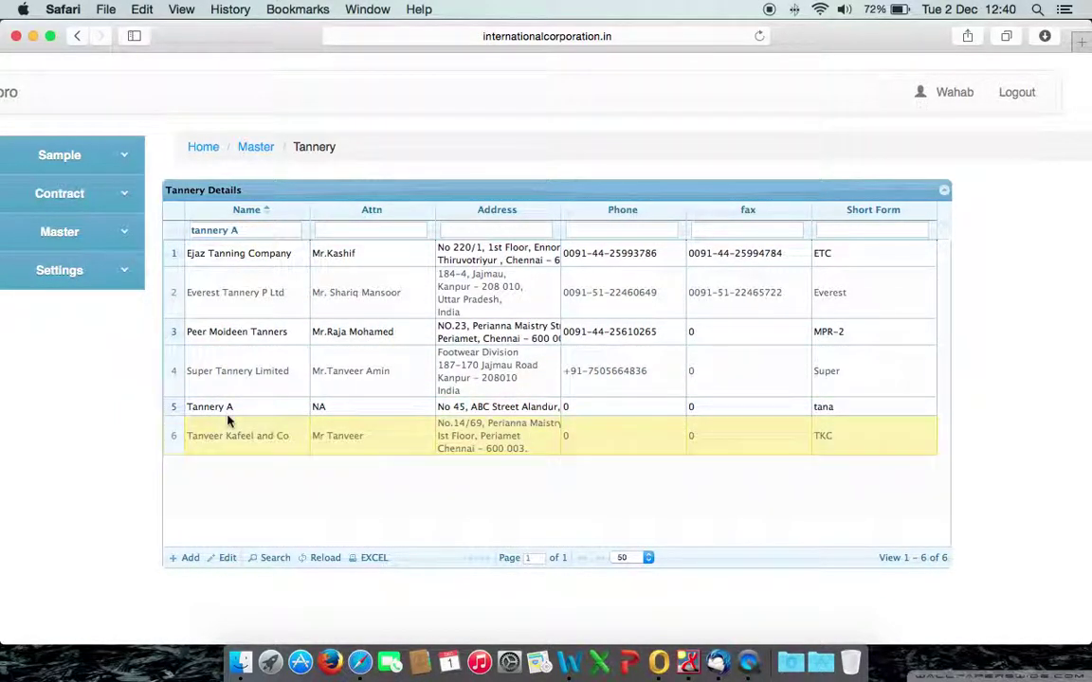
pyautogui.click(229, 409)
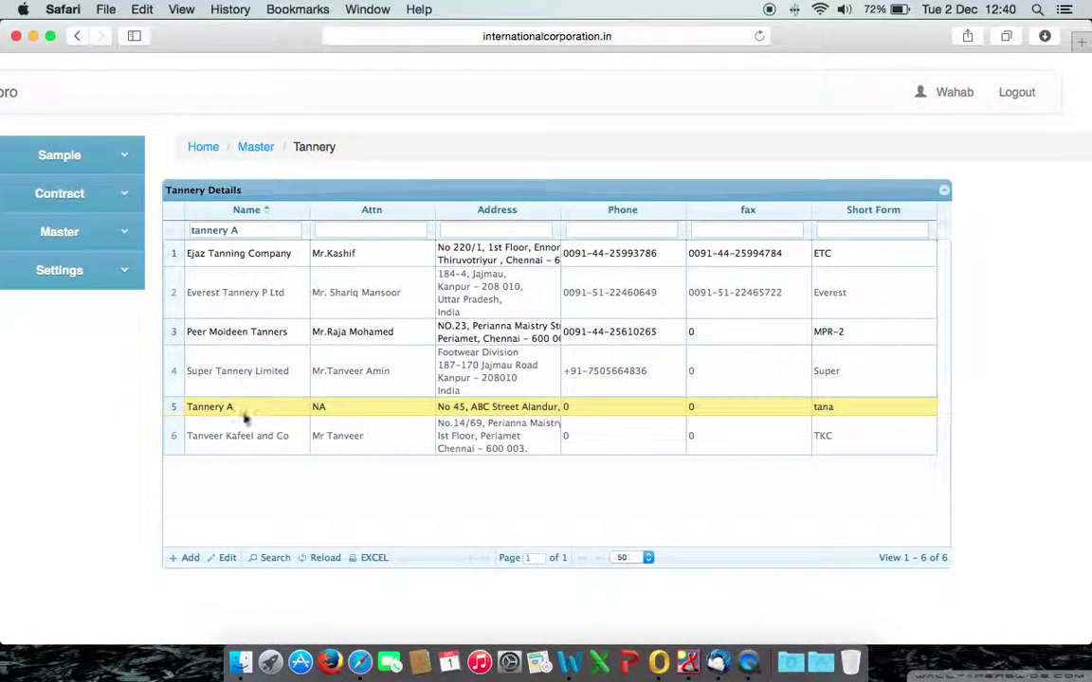
pyautogui.click(226, 561)
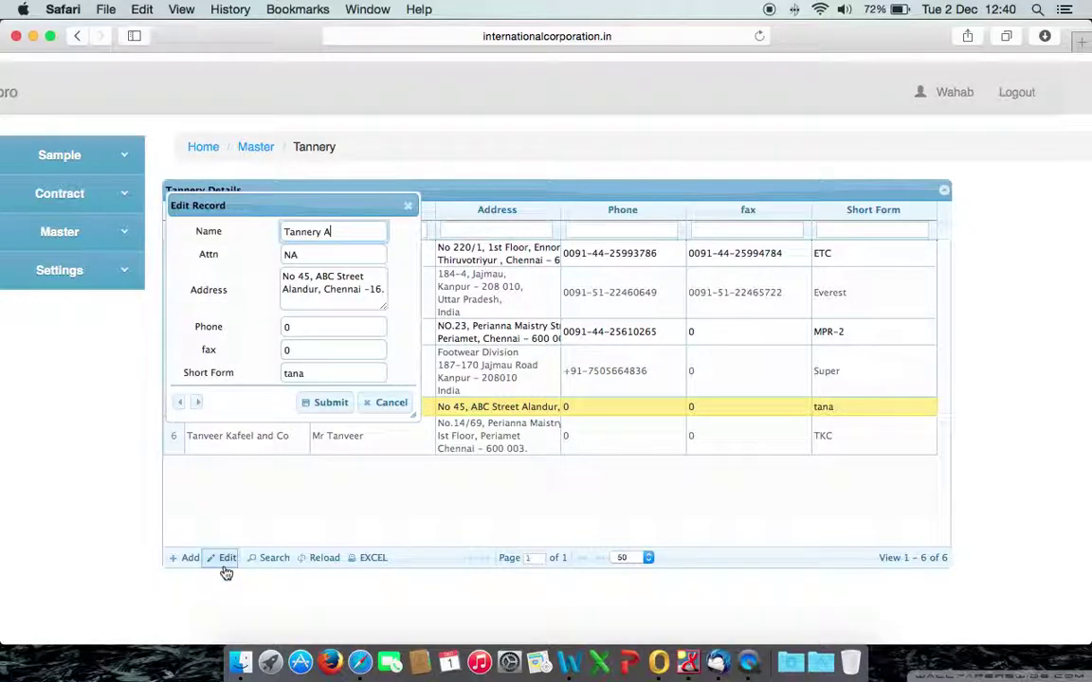
# Move the city in the Tannery A address onto its own third line and end the street line with a comma.
pyautogui.click(336, 255)
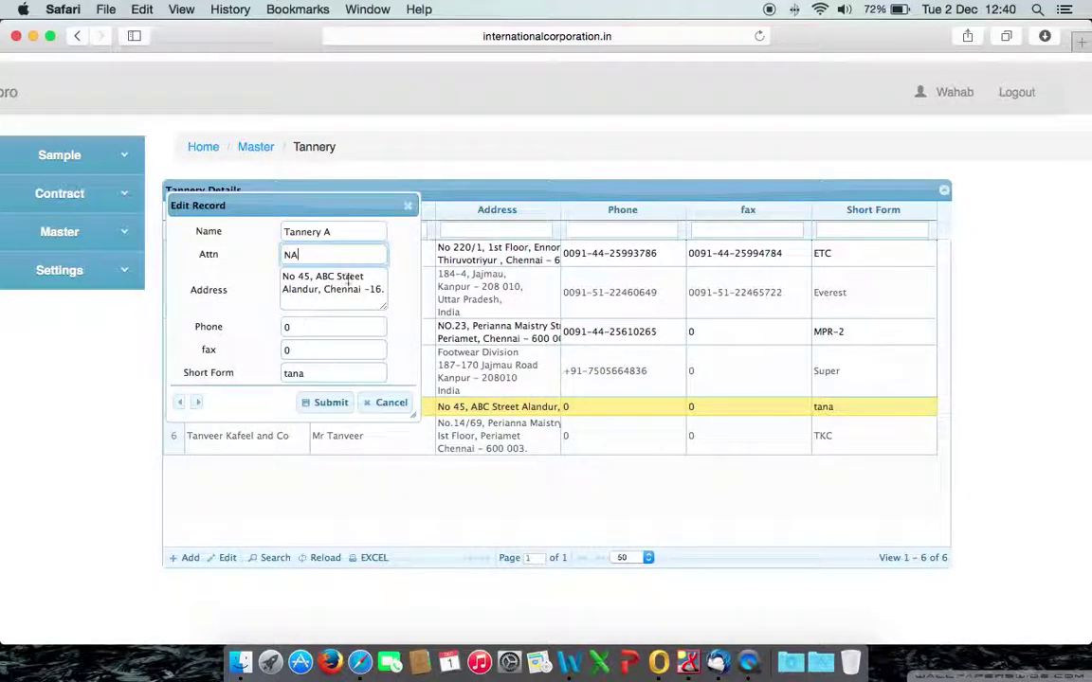
pyautogui.click(324, 291)
pyautogui.press('Return')
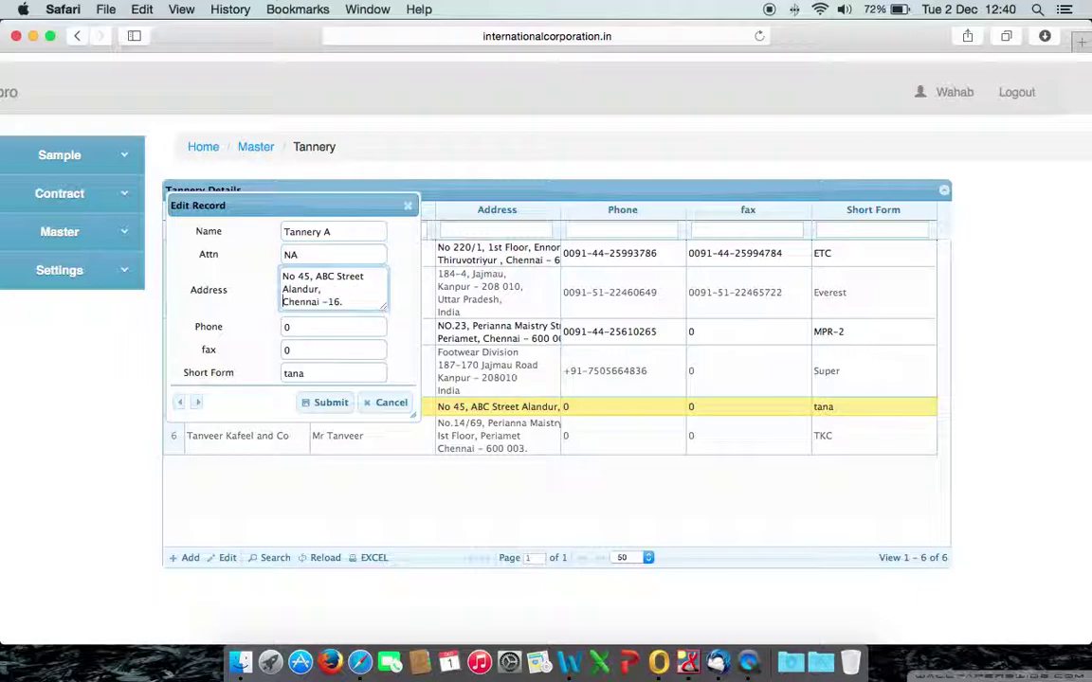
pyautogui.click(355, 301)
# Change the record's short form to "tanA", submit the edit and close the Edit Record form.
pyautogui.click(299, 373)
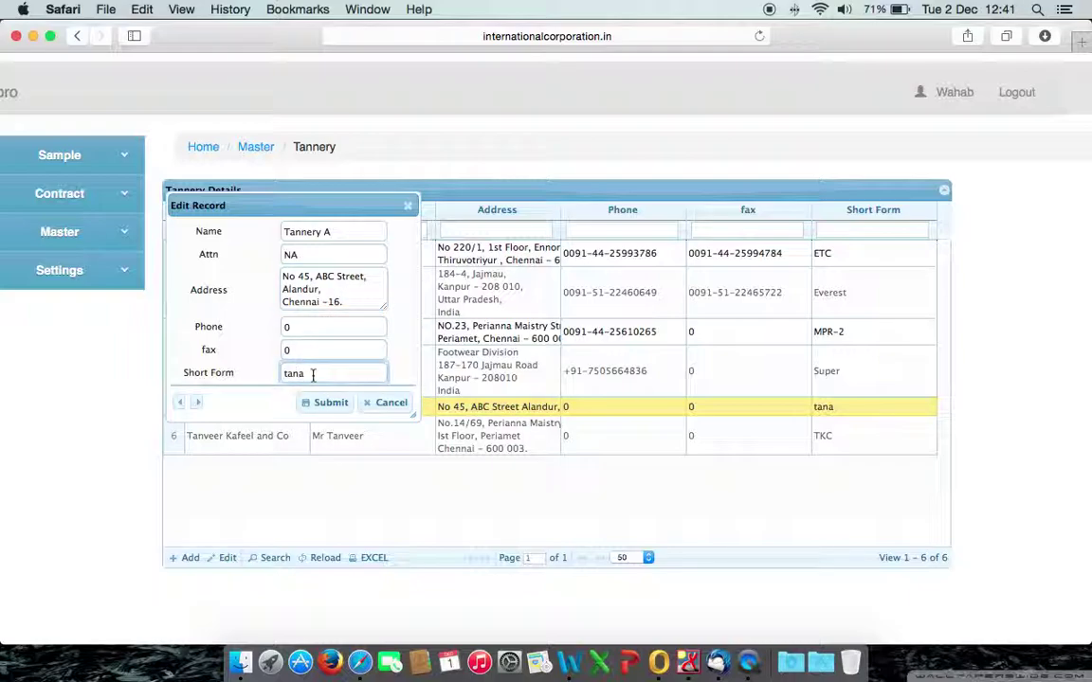
pyautogui.press('BackSpace')
pyautogui.write('A')
pyautogui.click(322, 403)
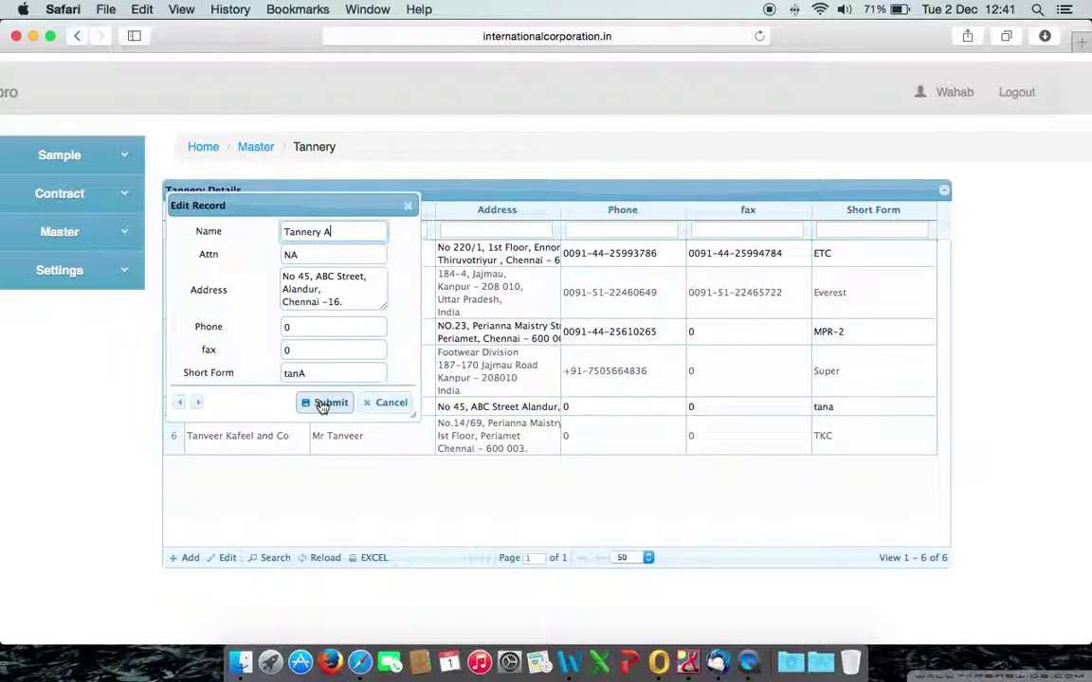
pyautogui.click(410, 207)
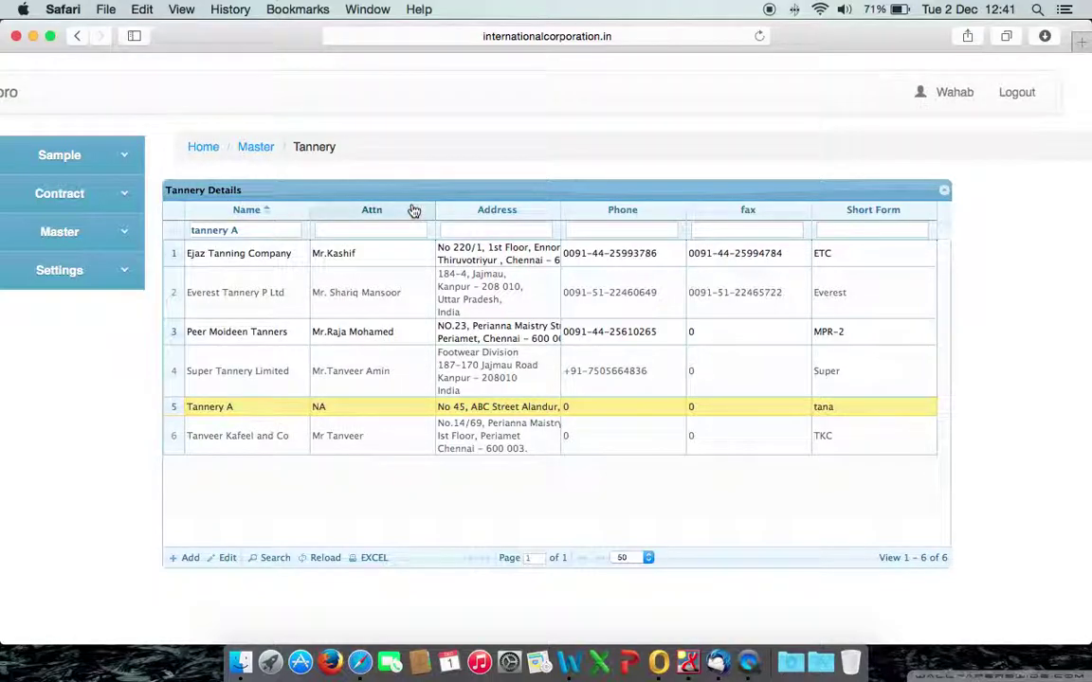
# Filter the reloaded tannery list by the name "tA" and select the Tannery A record to check its edited values.
pyautogui.click(323, 559)
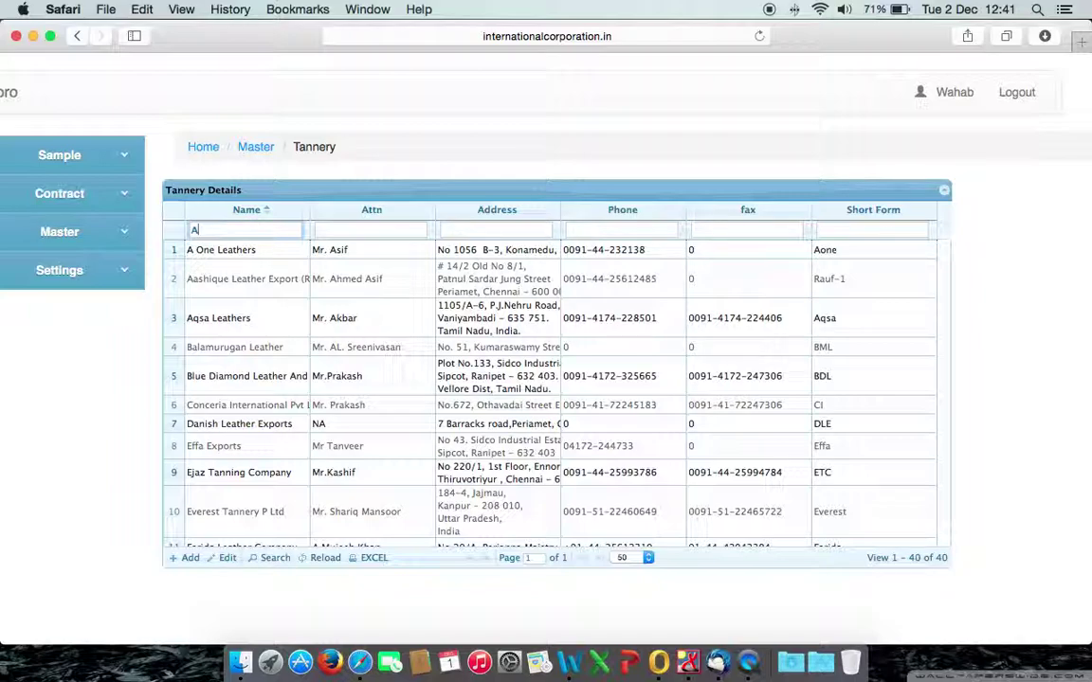
pyautogui.hscroll(-2, 225, 229)
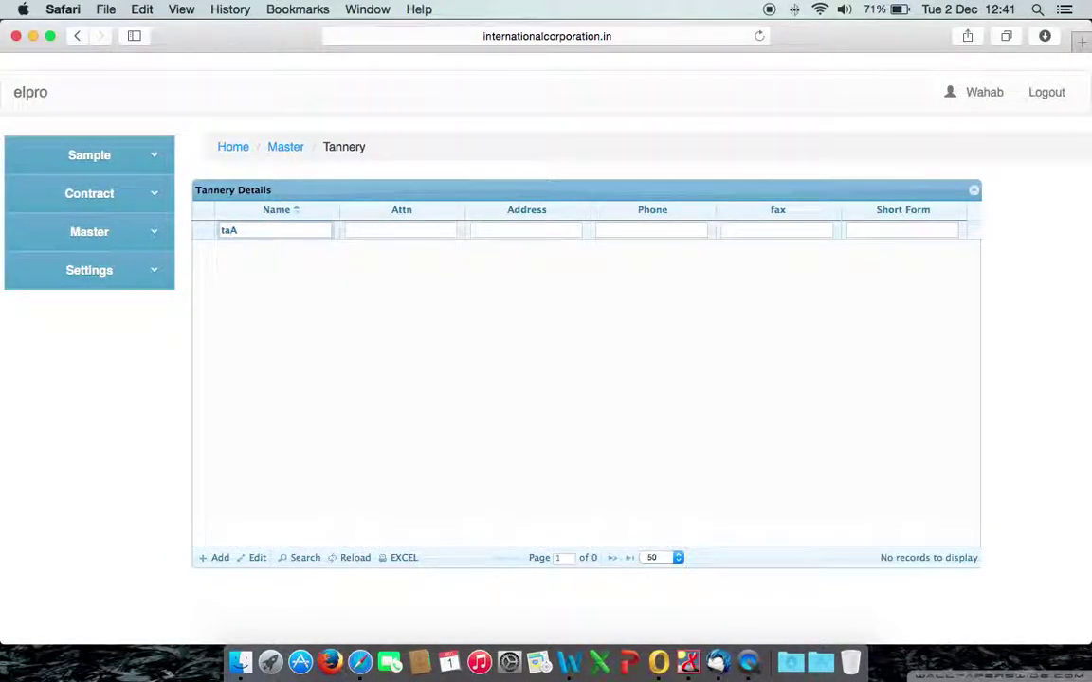
pyautogui.press('BackSpace')
pyautogui.press('BackSpace')
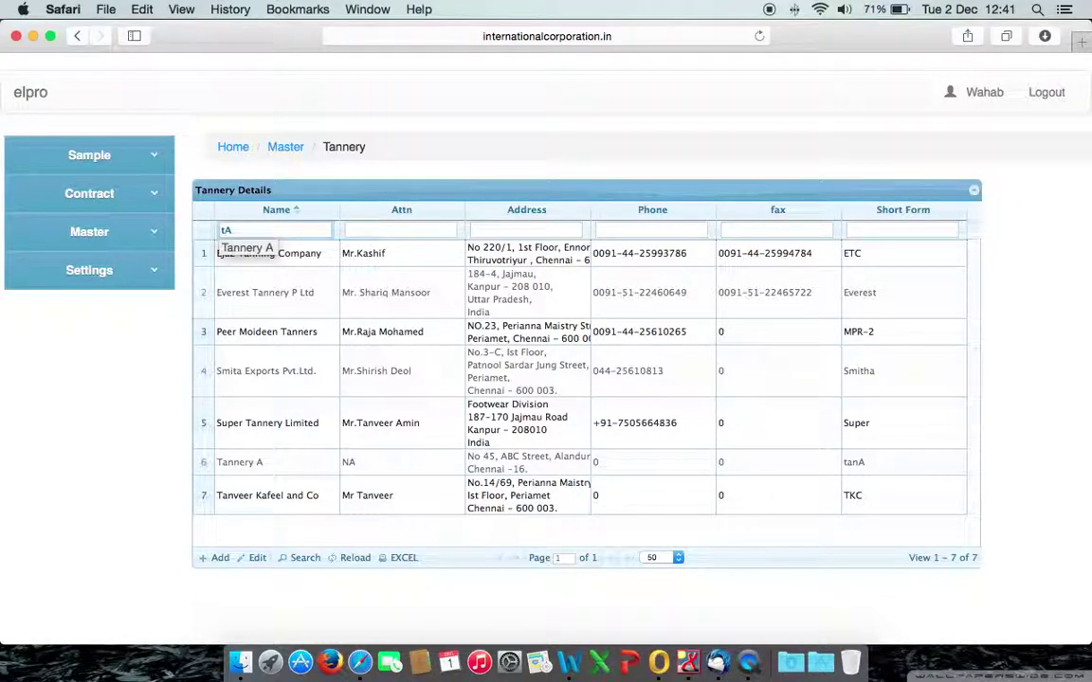
pyautogui.click(249, 462)
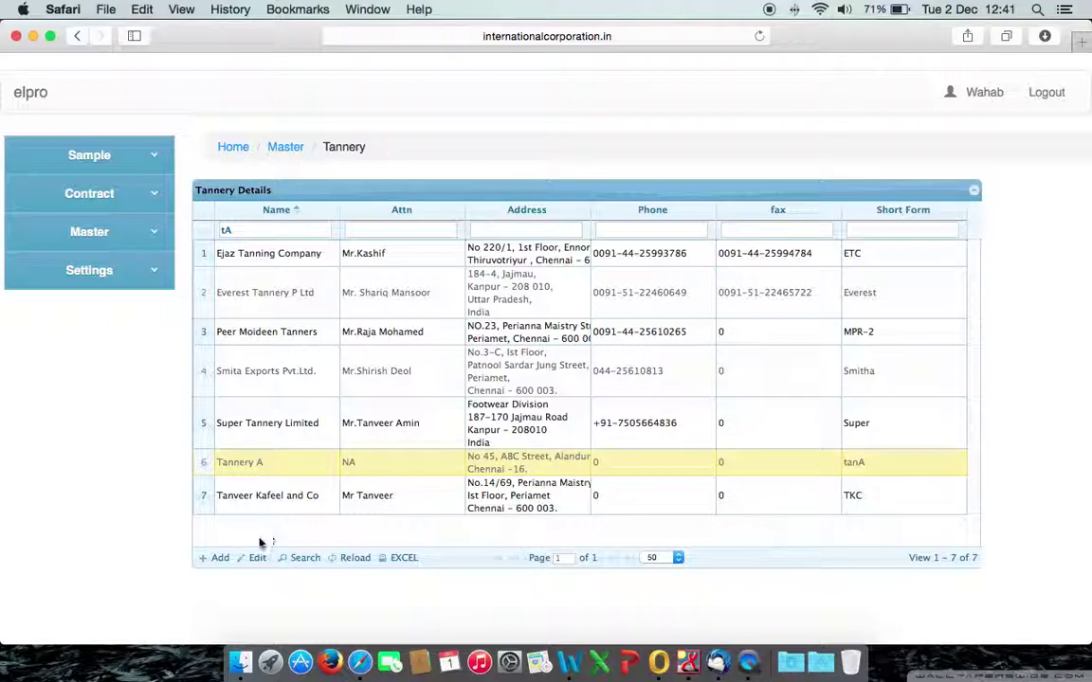
# Clear the name filter so the tannery list is no longer restricted.
pyautogui.click(291, 236)
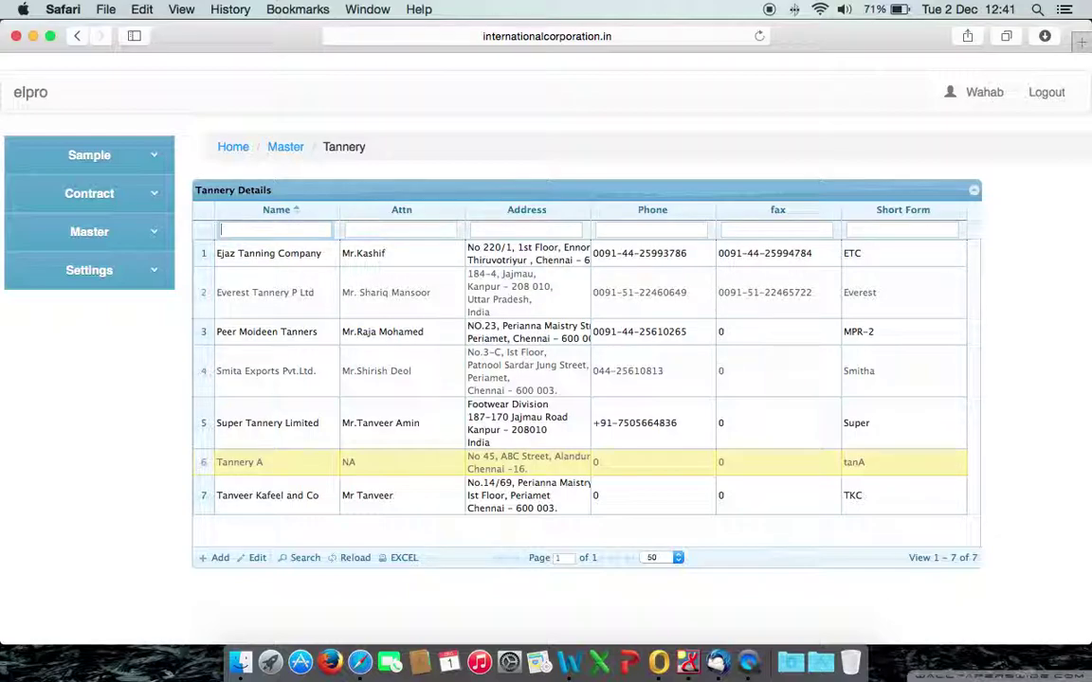
pyautogui.click(106, 9)
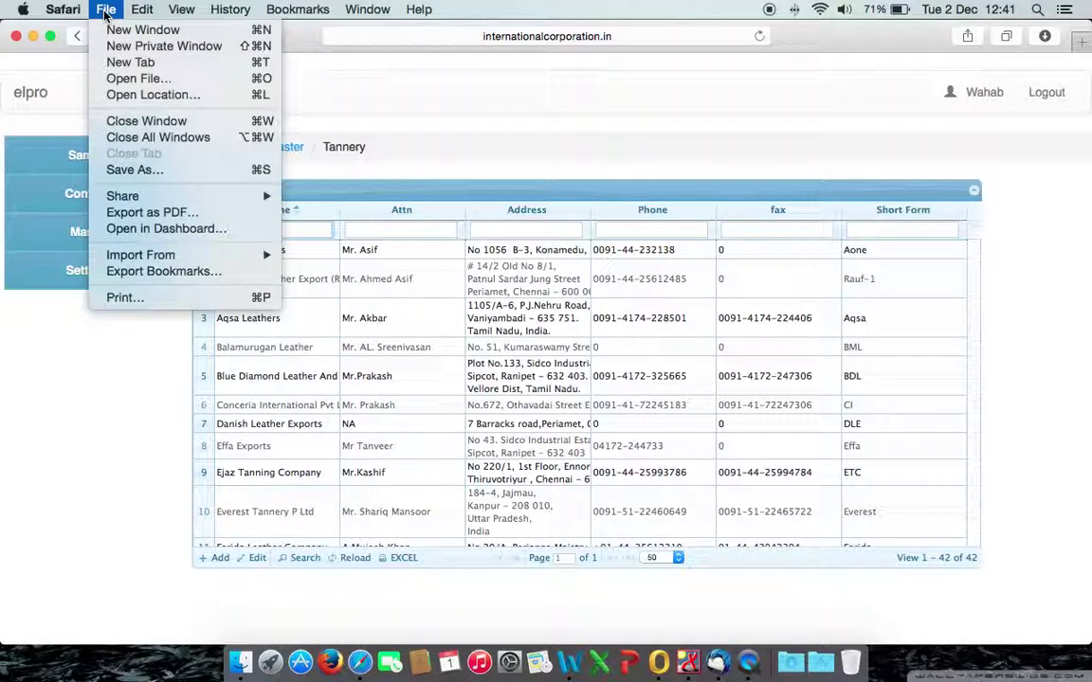